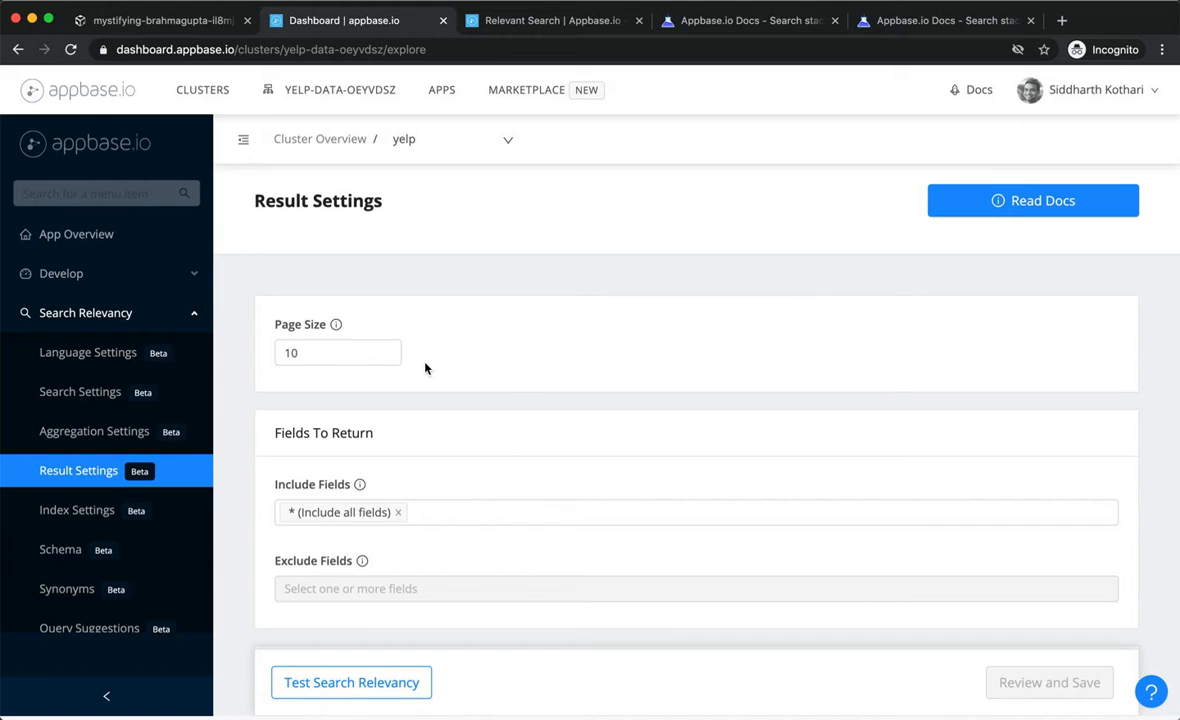
- Set the page size of the yelp index's result settings to 2
left_click(392, 359)
left_click(392, 359)
left_click(392, 359)
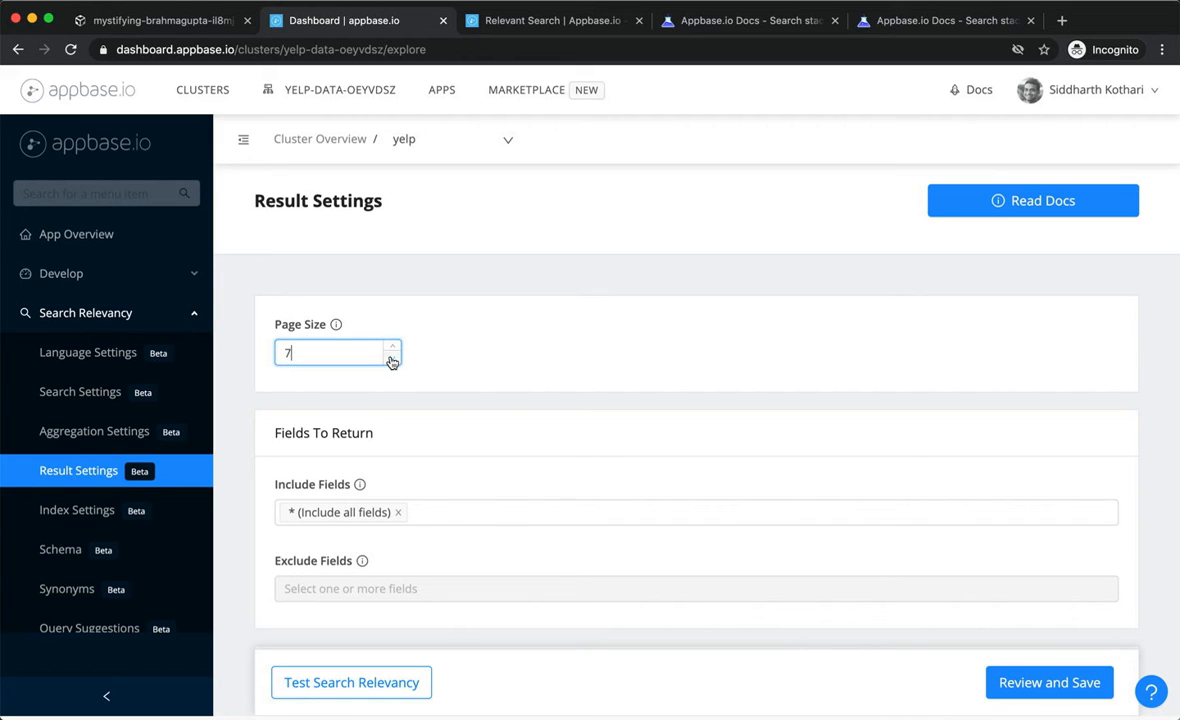
left_click(392, 359)
left_click(392, 359)
left_click(392, 359)
left_click(392, 359)
- Limit the included return fields to city, name and address in place of all fields
scroll(482, 412, "down", 2)
left_click(457, 418)
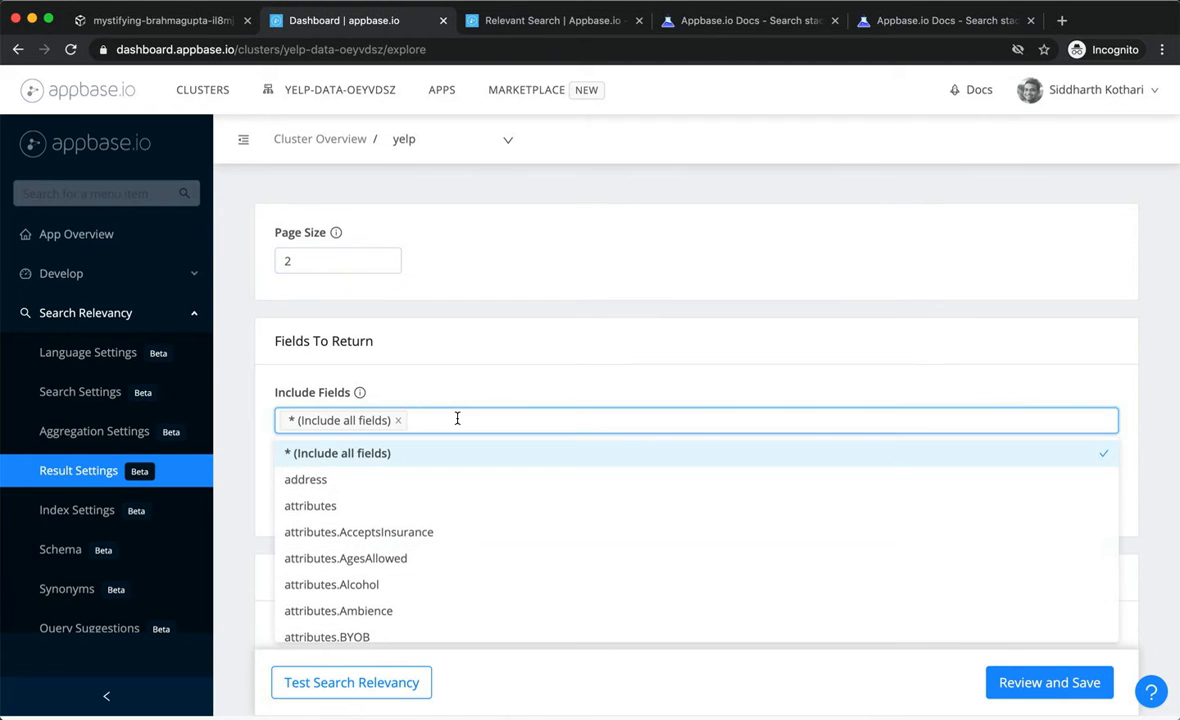
type("city")
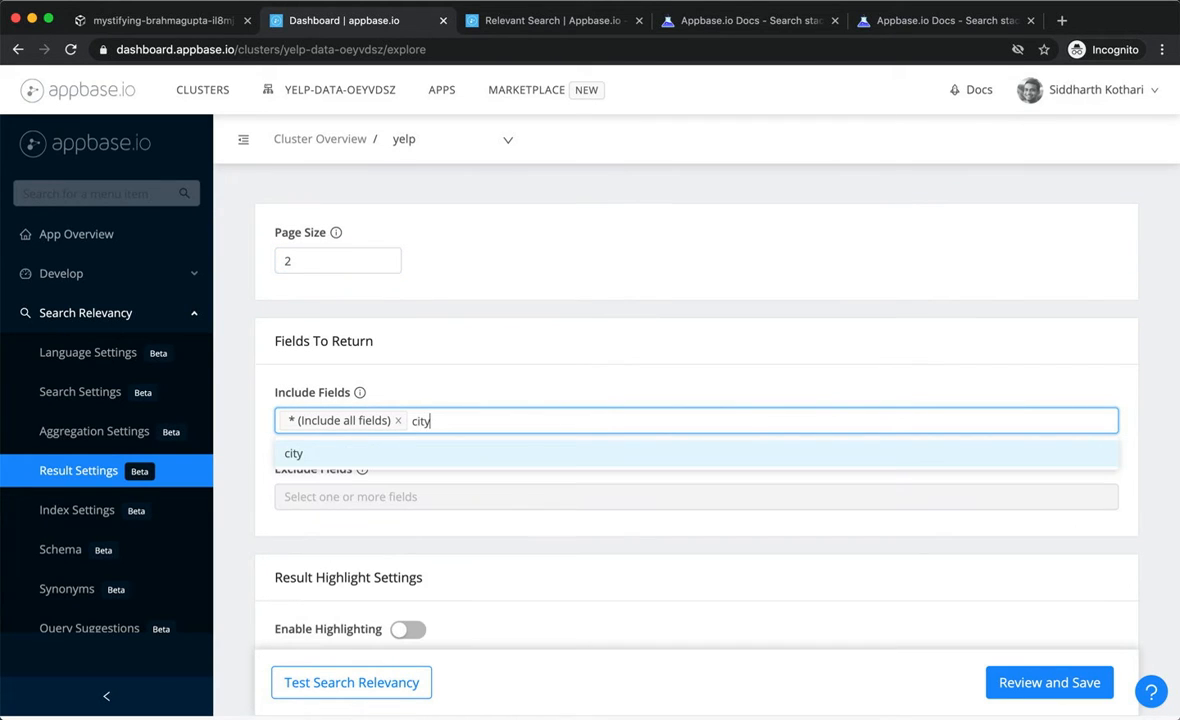
left_click(450, 455)
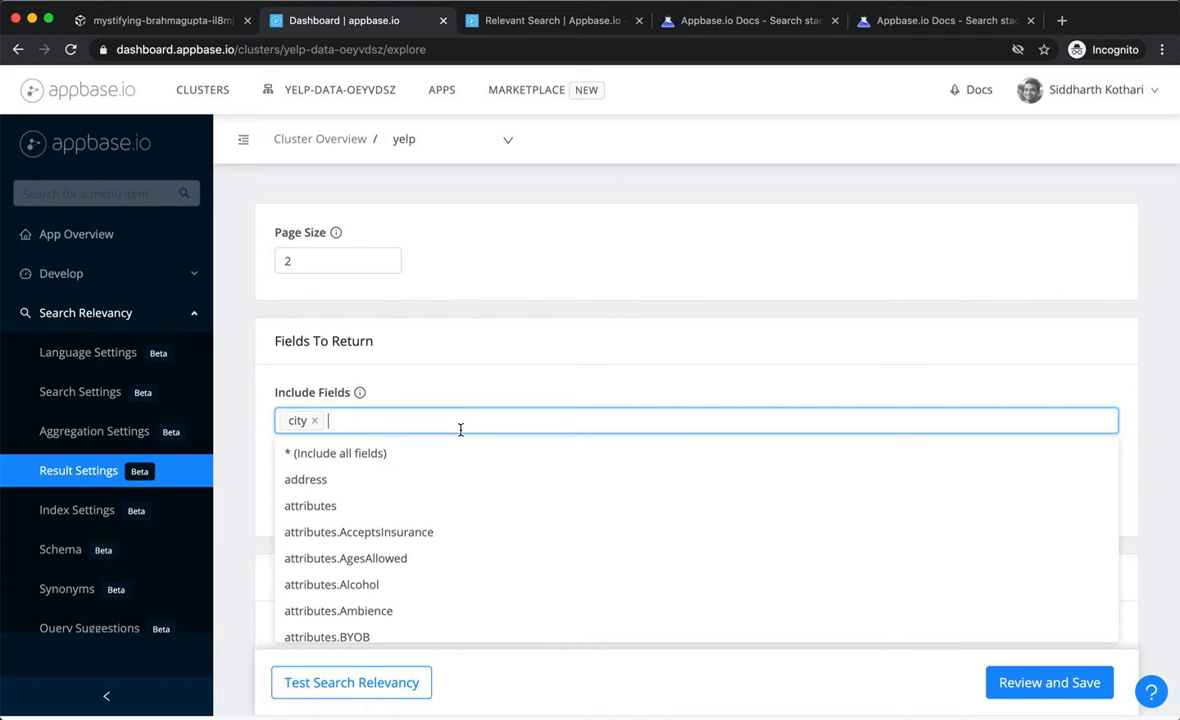
type("name")
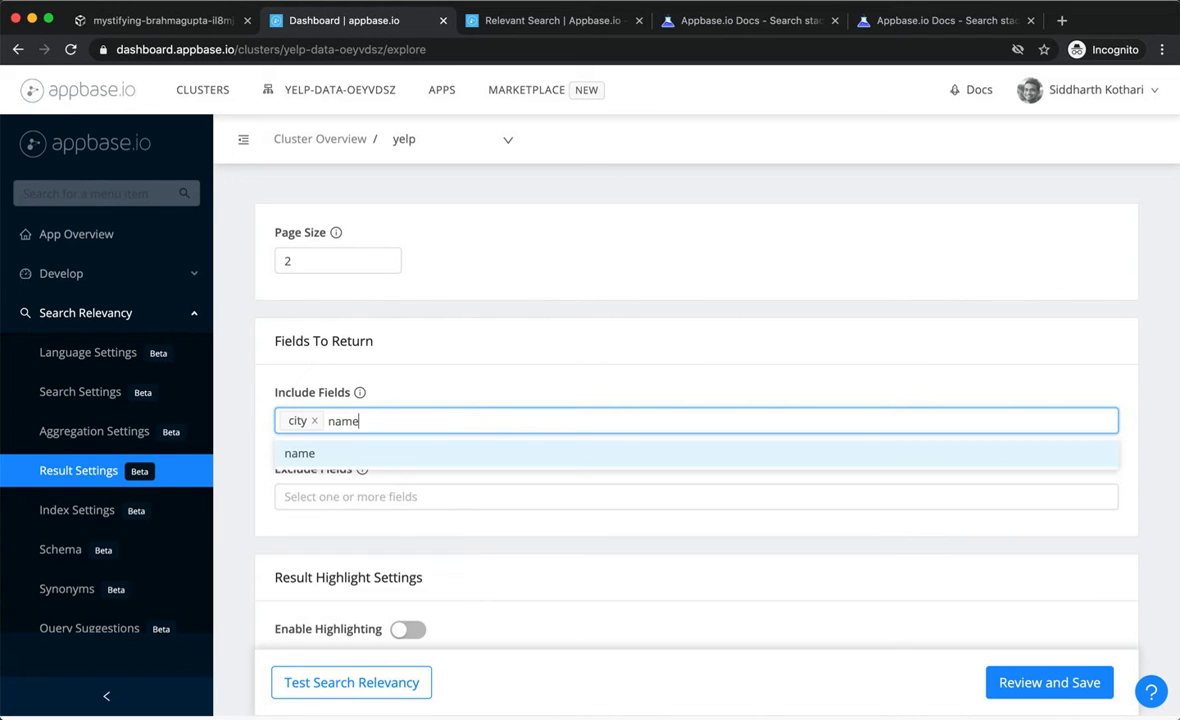
left_click(432, 452)
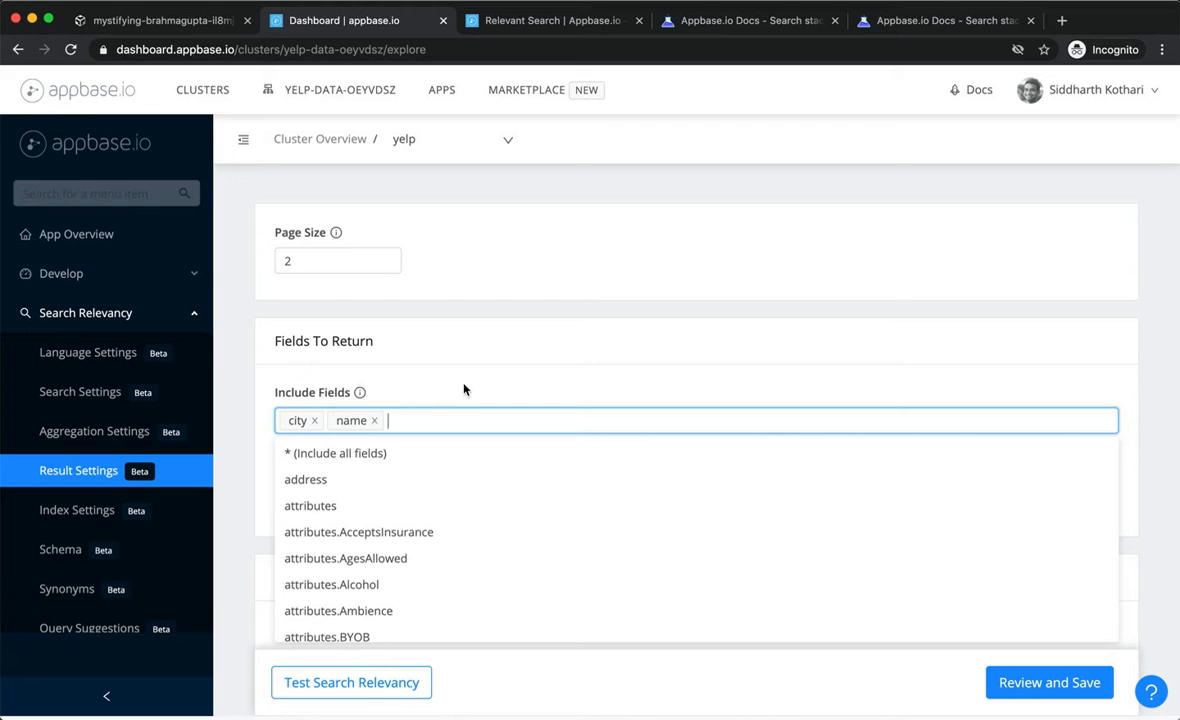
type("add")
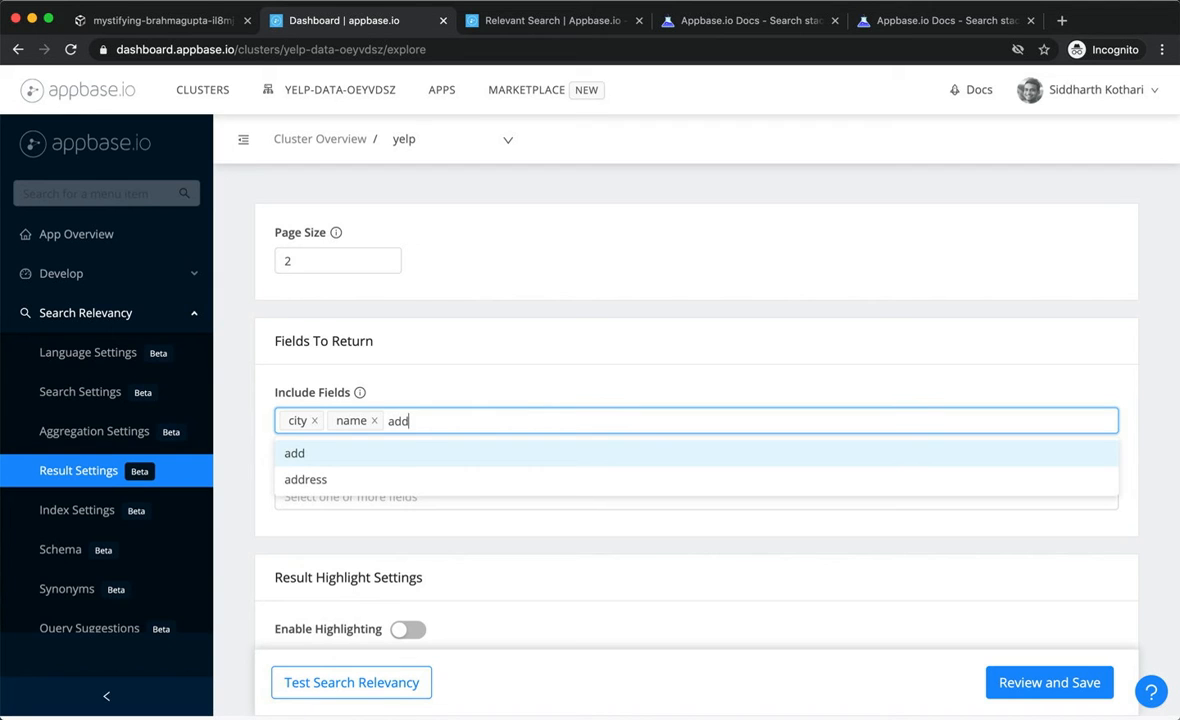
left_click(425, 481)
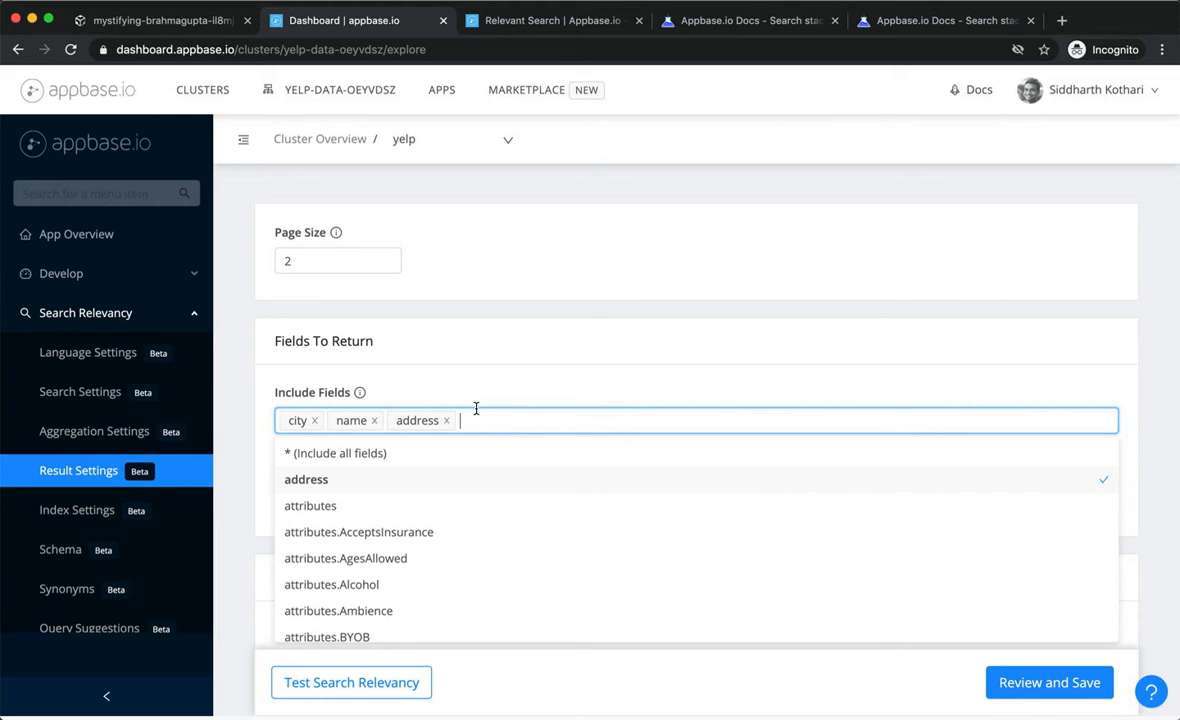
left_click(433, 351)
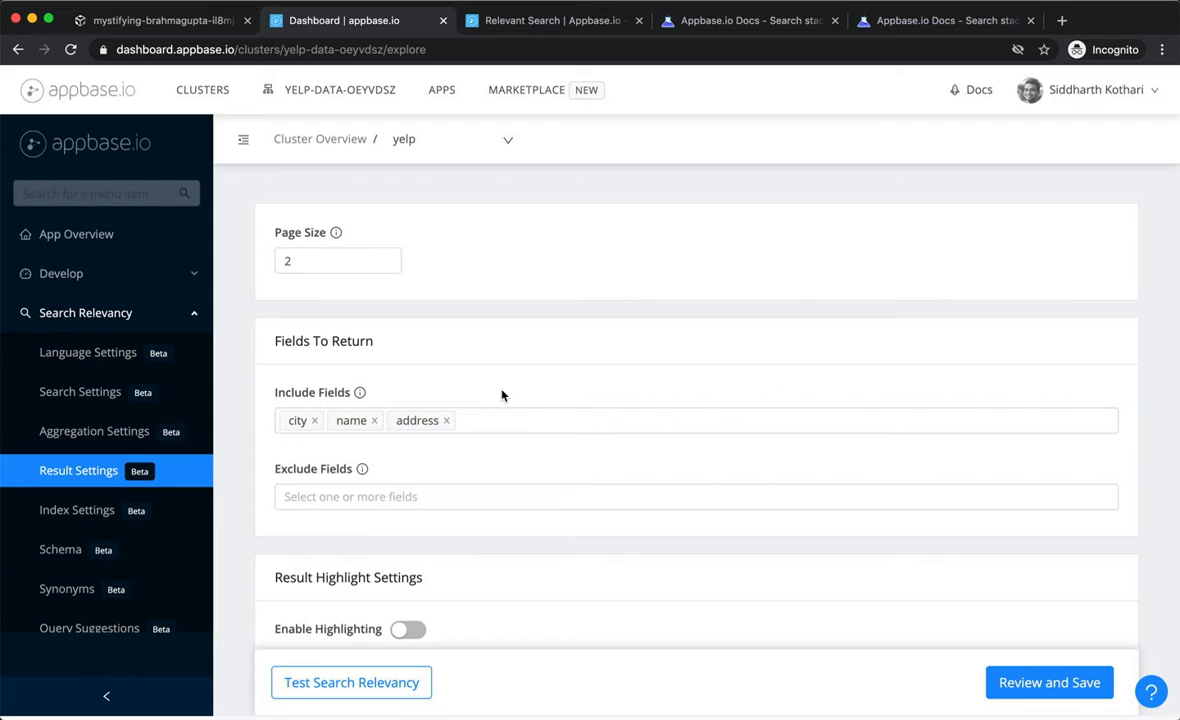
- Open the search relevancy test preview and load one more page of results to examine the page size and returned fields
scroll(500, 392, "down", 2)
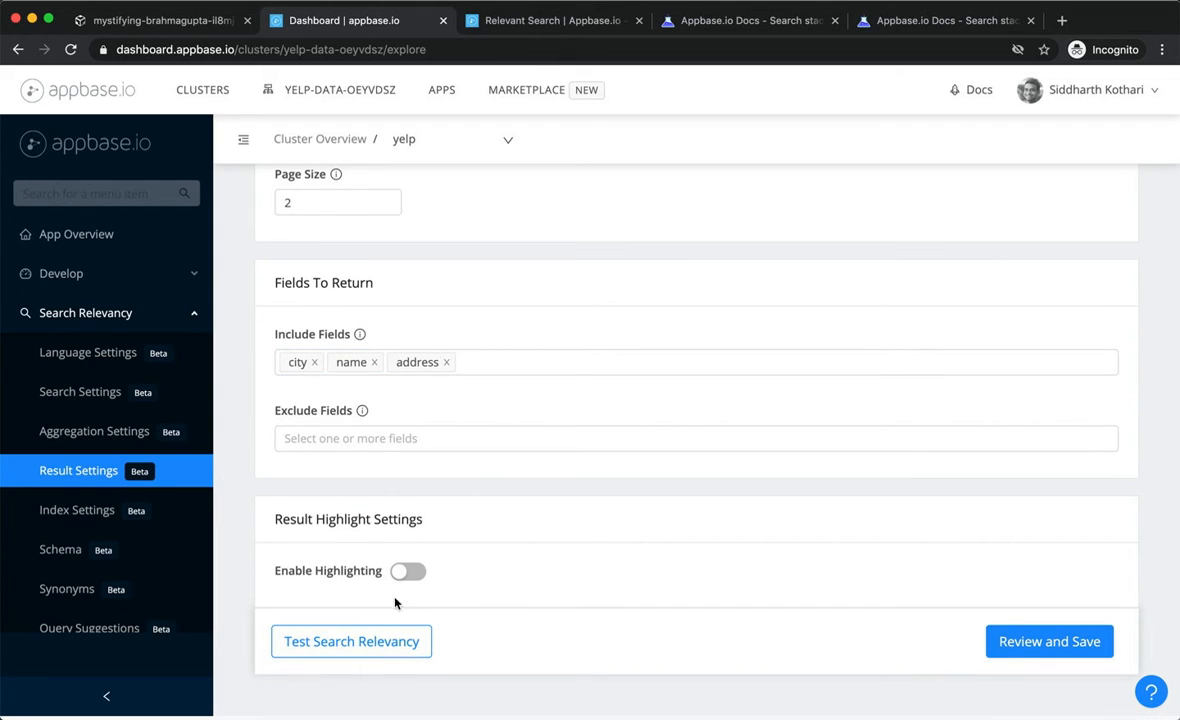
left_click(377, 648)
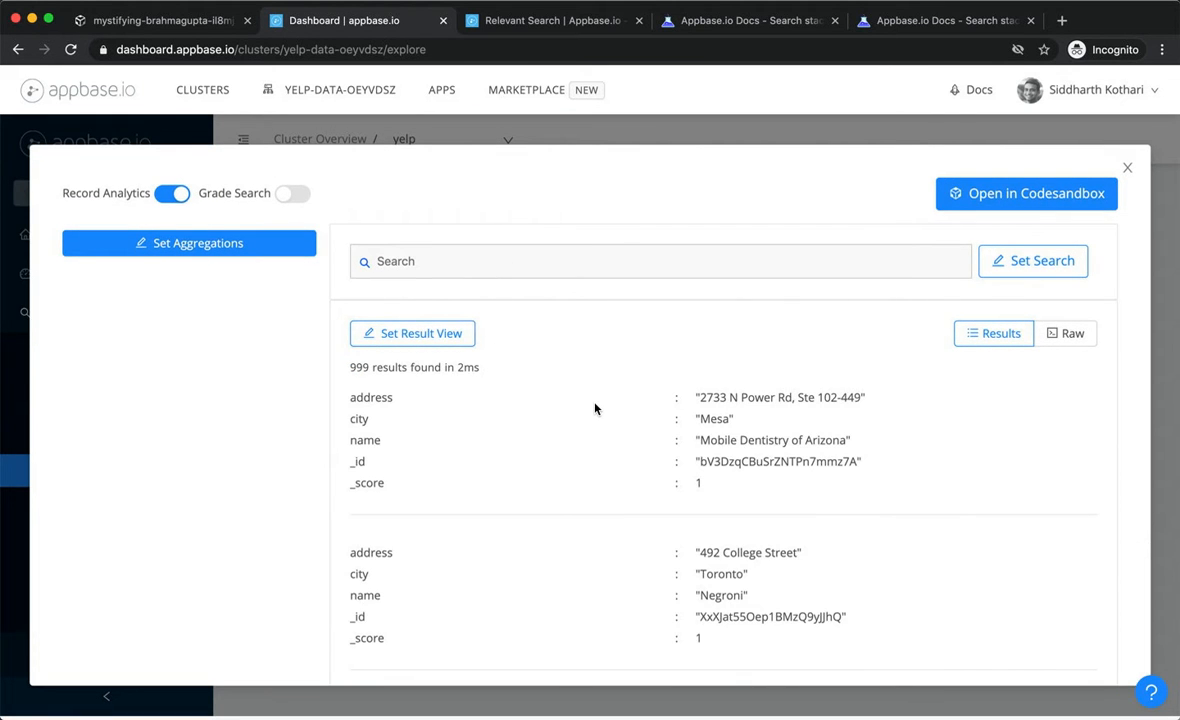
scroll(595, 408, "down", 2)
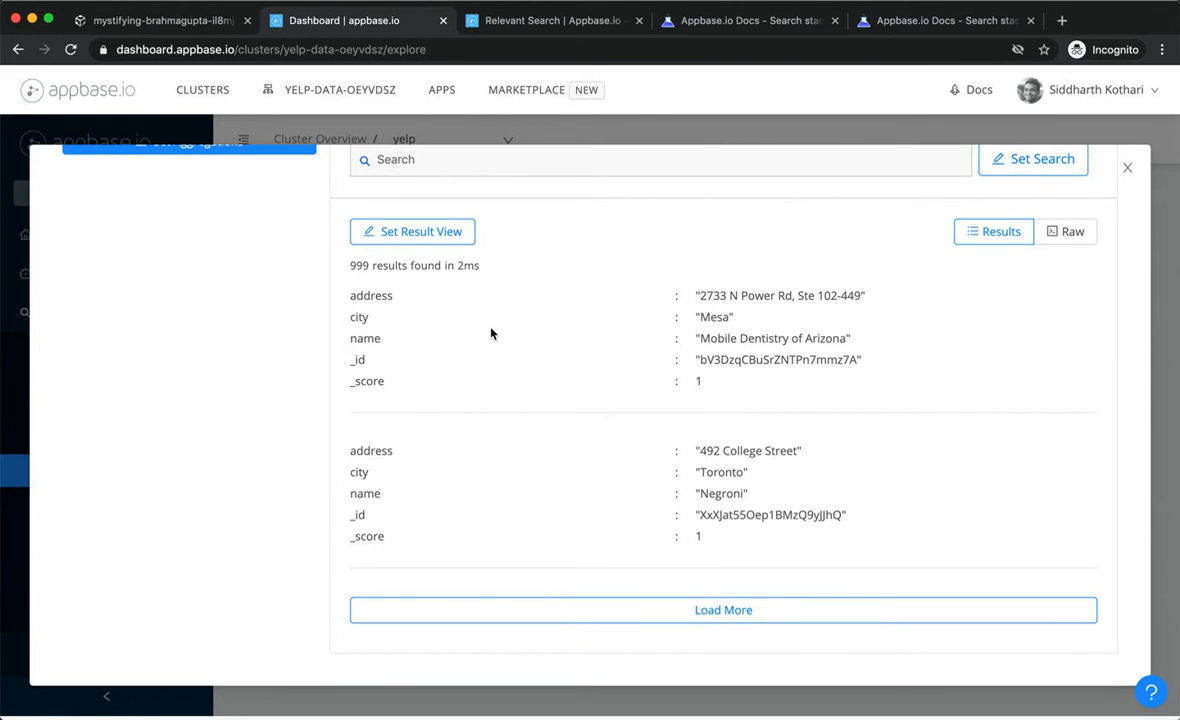
left_click(632, 608)
scroll(637, 472, "down", 3)
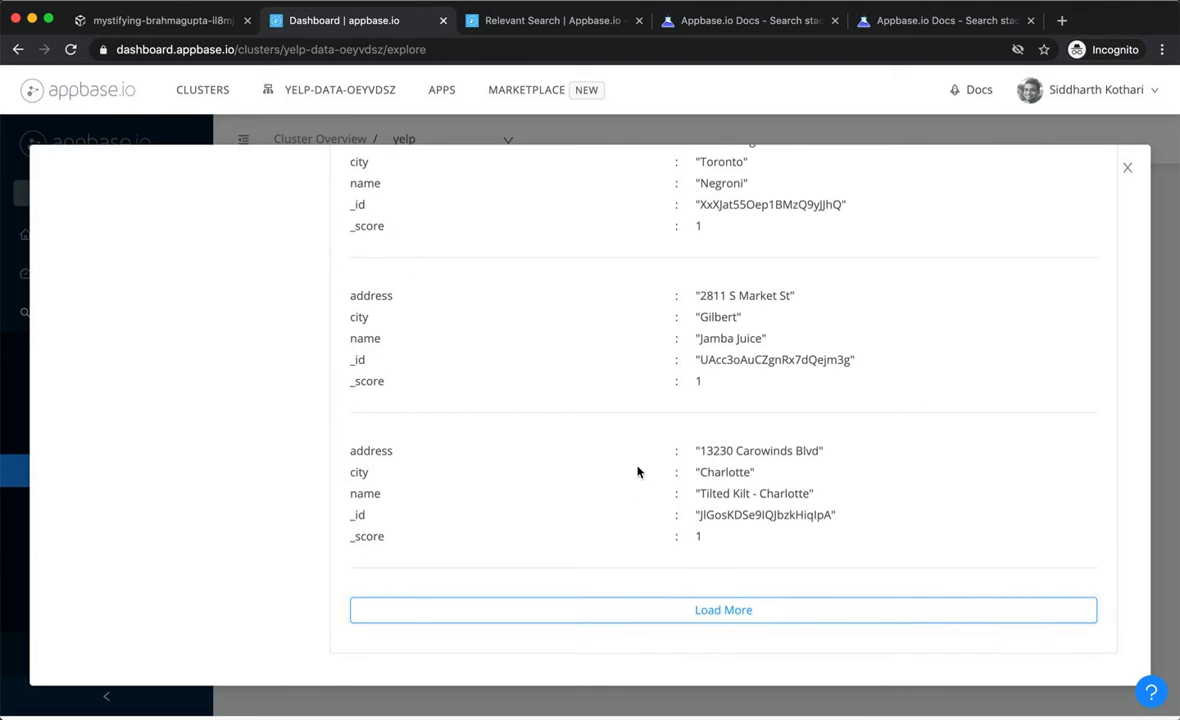
scroll(637, 472, "up", 1)
scroll(637, 470, "up", 5)
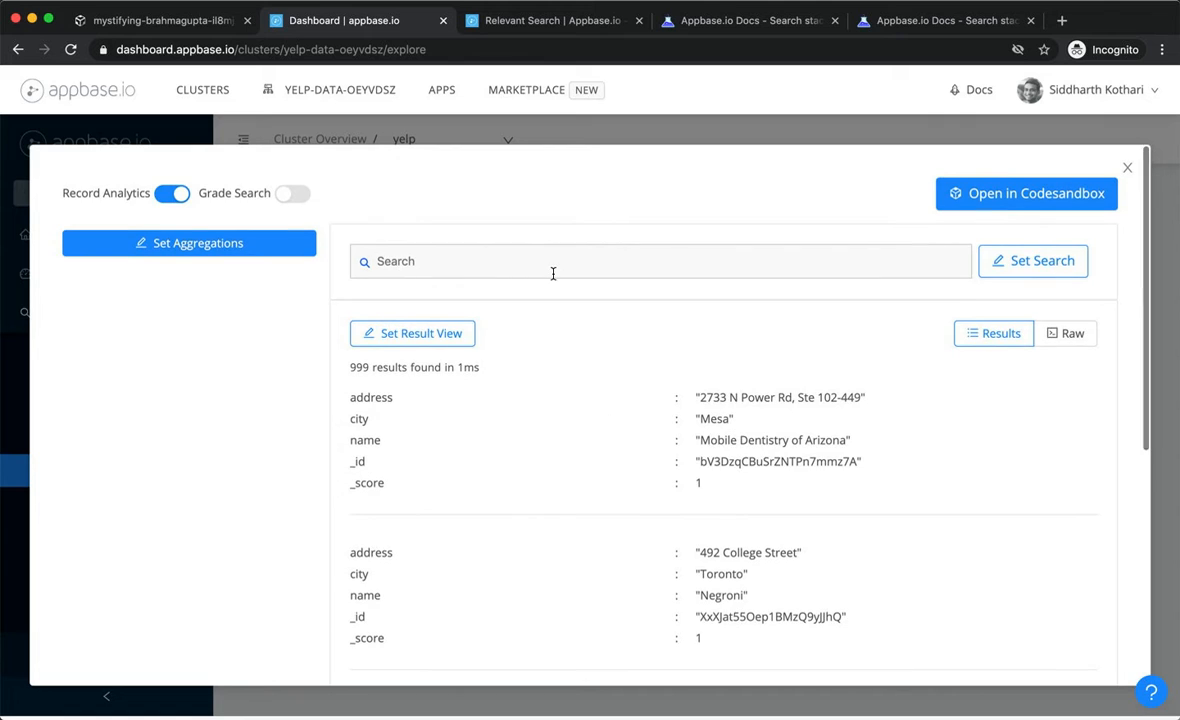
- Search the test preview for "coffee", examine the returned fields, and close the preview
type("coffee")
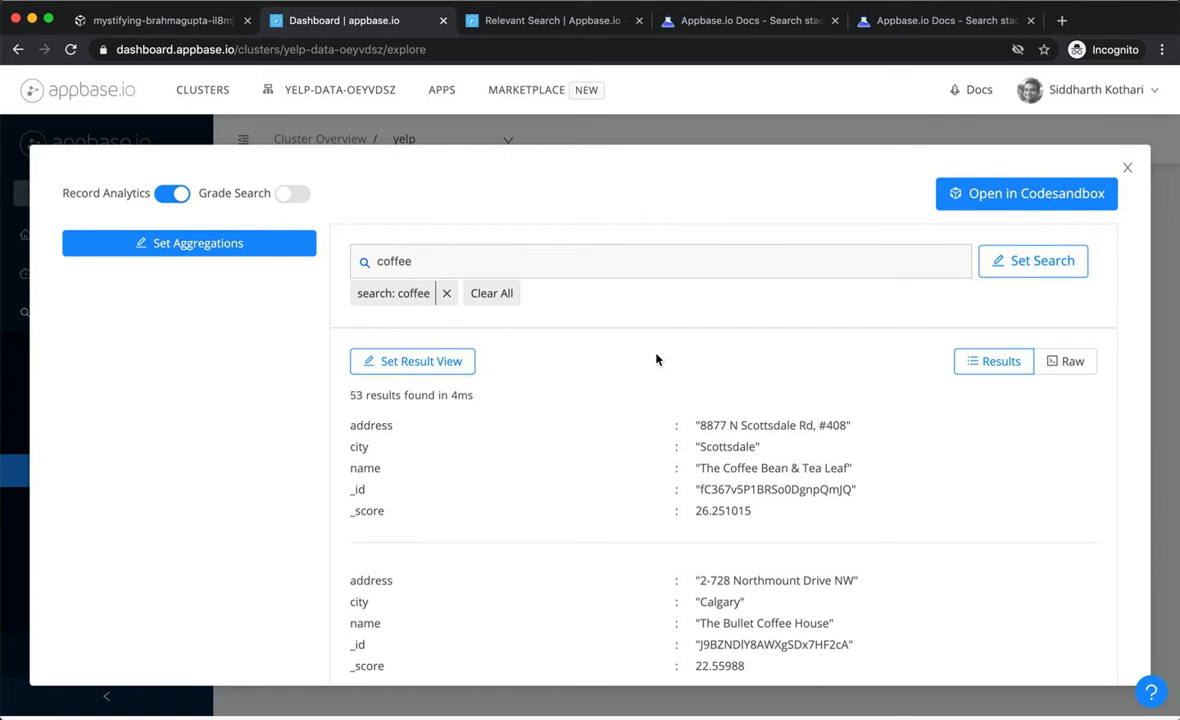
scroll(666, 432, "down", 2)
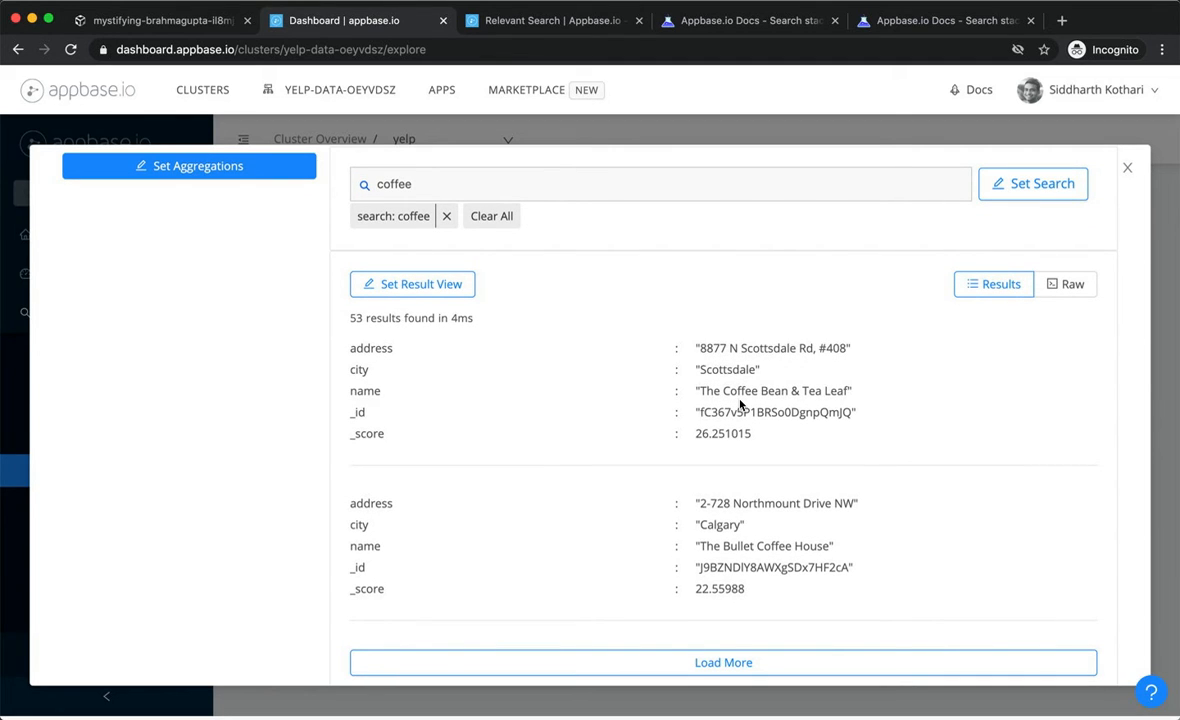
left_click(1127, 167)
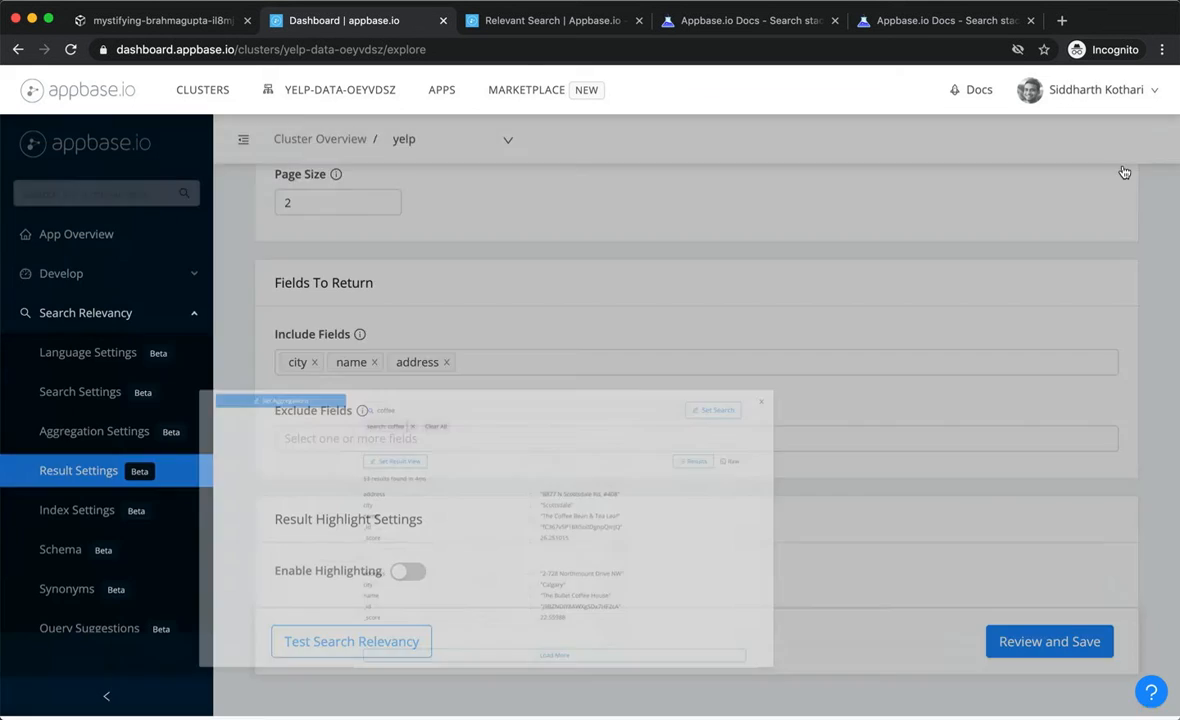
- Enable result highlighting and add name as the highlight field
left_click(412, 570)
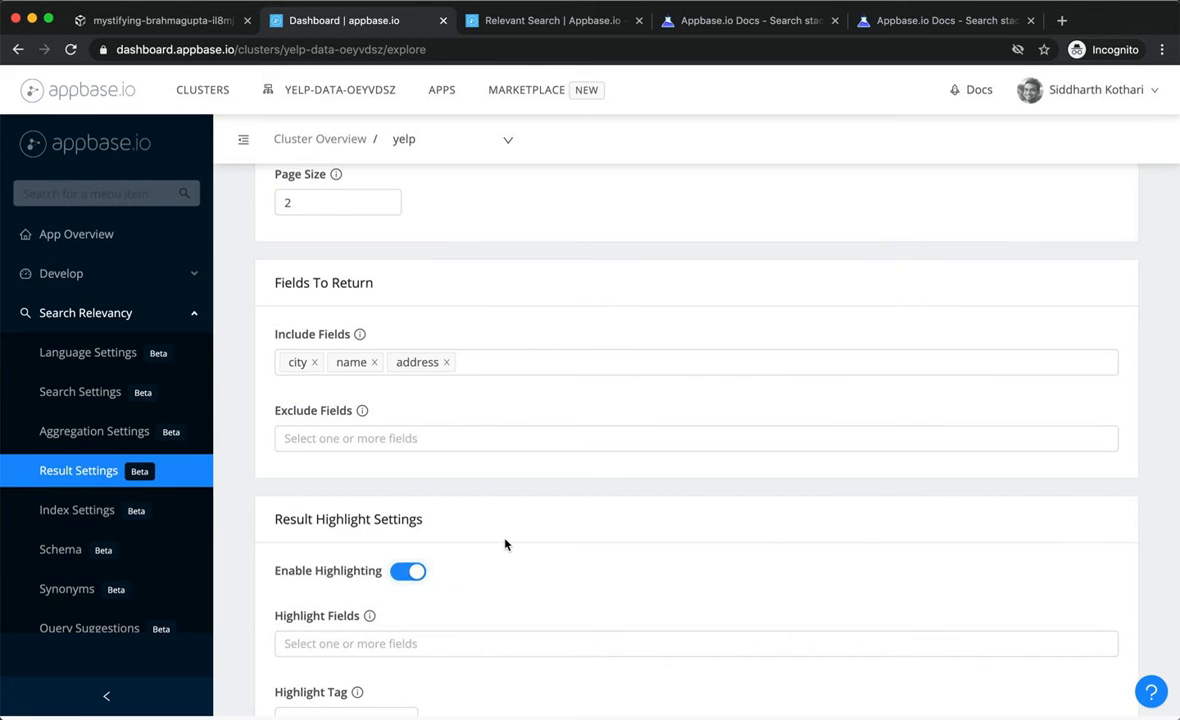
scroll(511, 544, "down", 3)
scroll(511, 544, "down", 2)
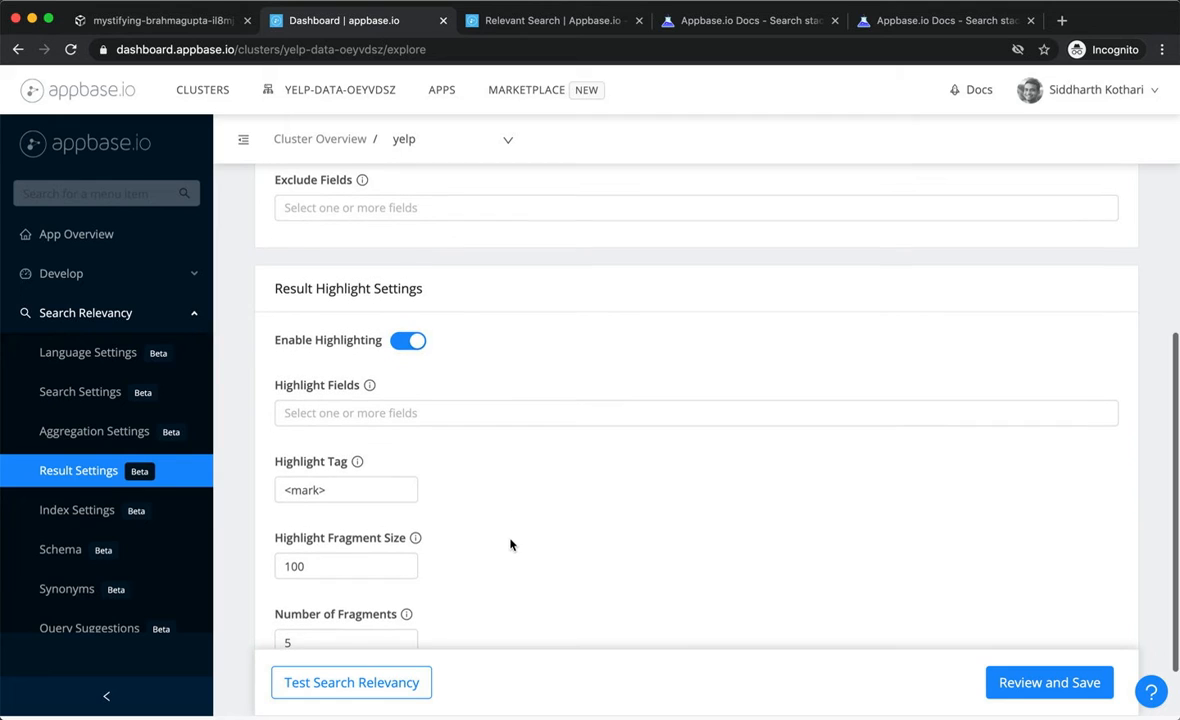
left_click(433, 420)
type("name")
left_click(408, 451)
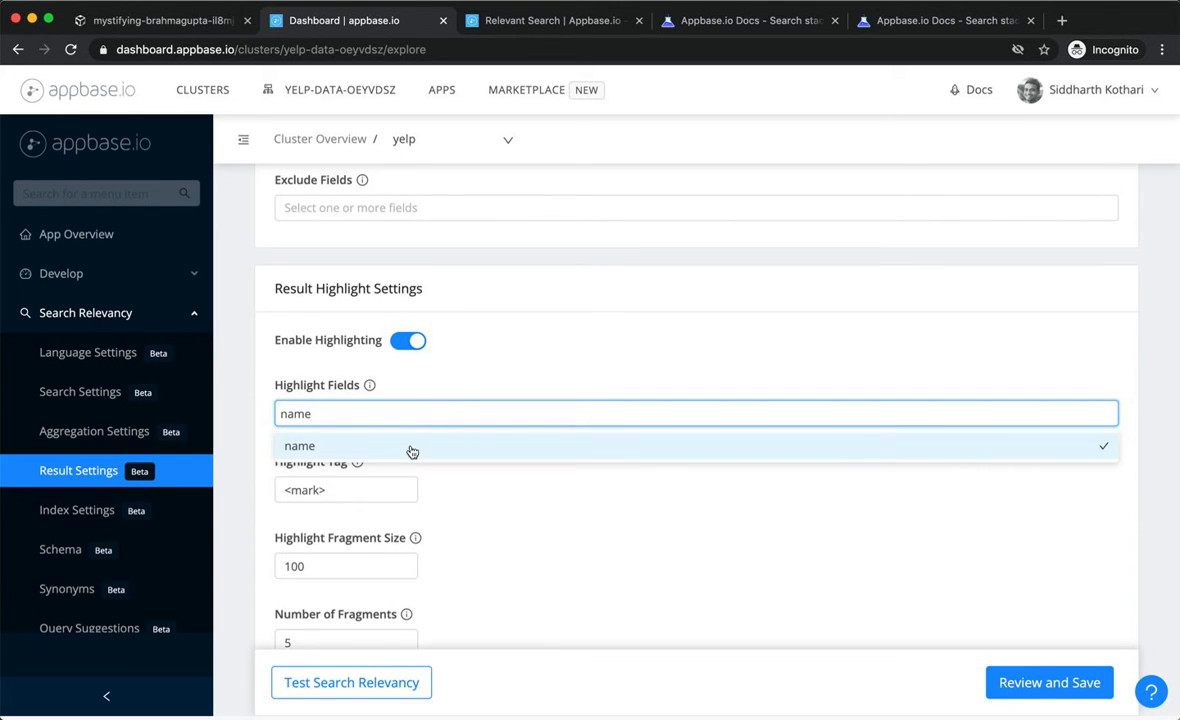
left_click(465, 386)
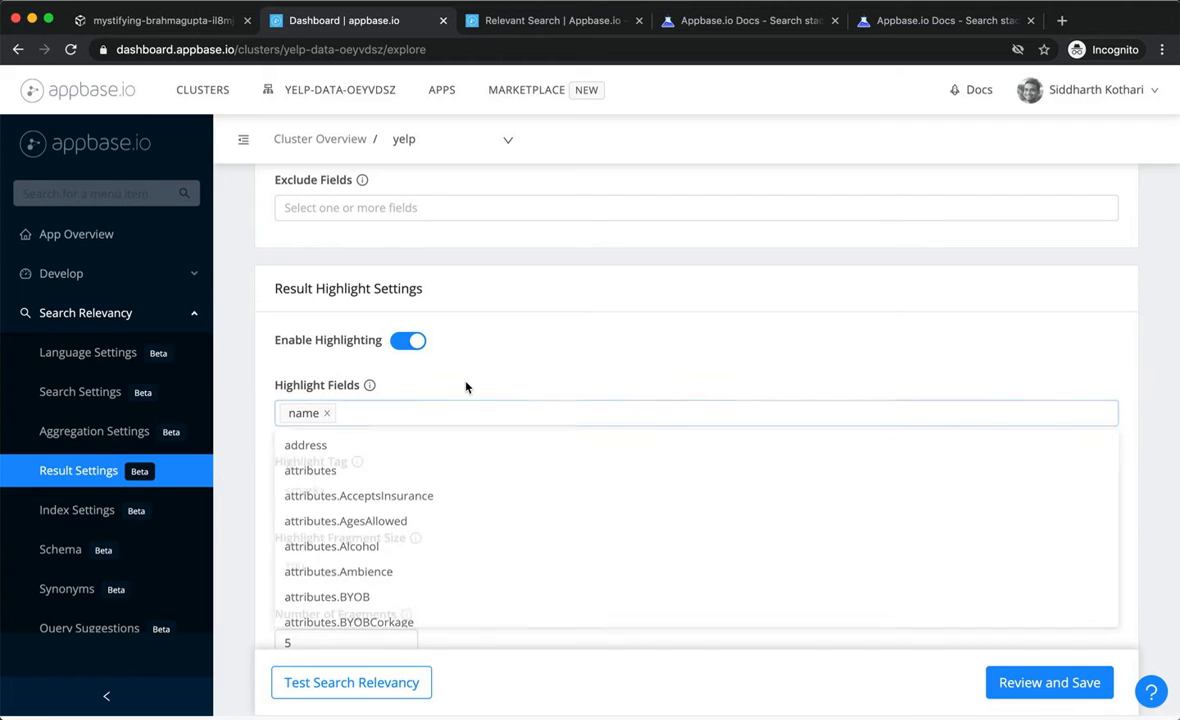
scroll(482, 508, "down", 2)
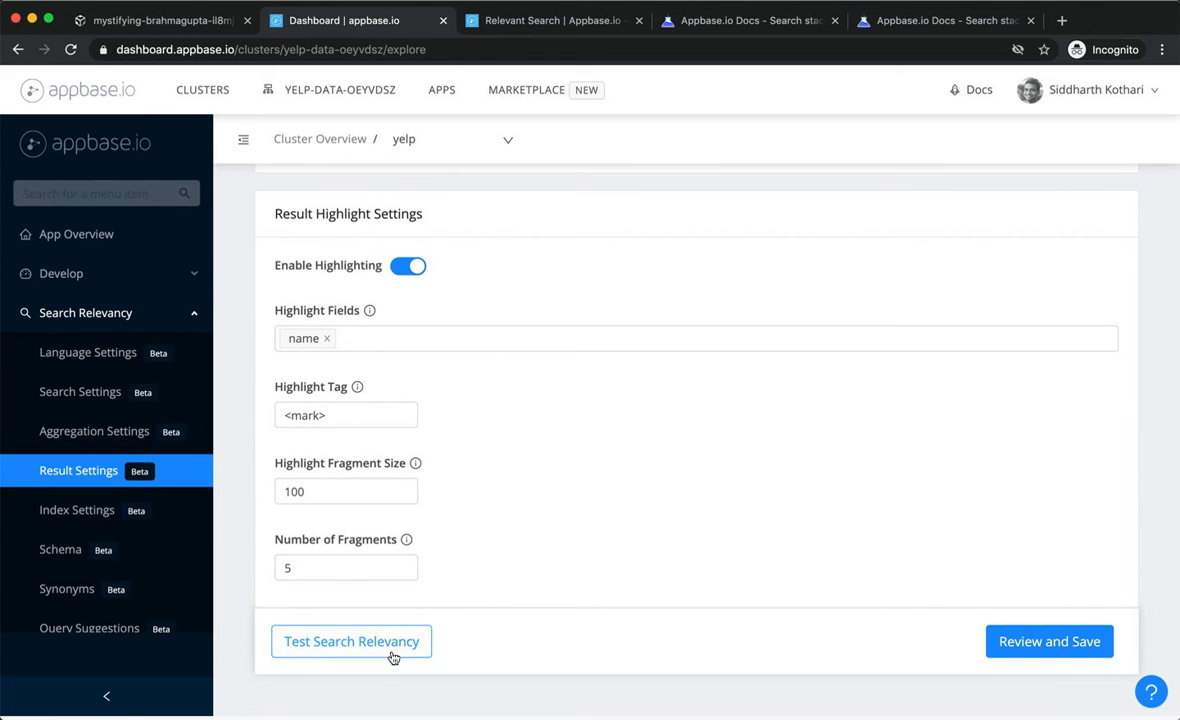
left_click(336, 386)
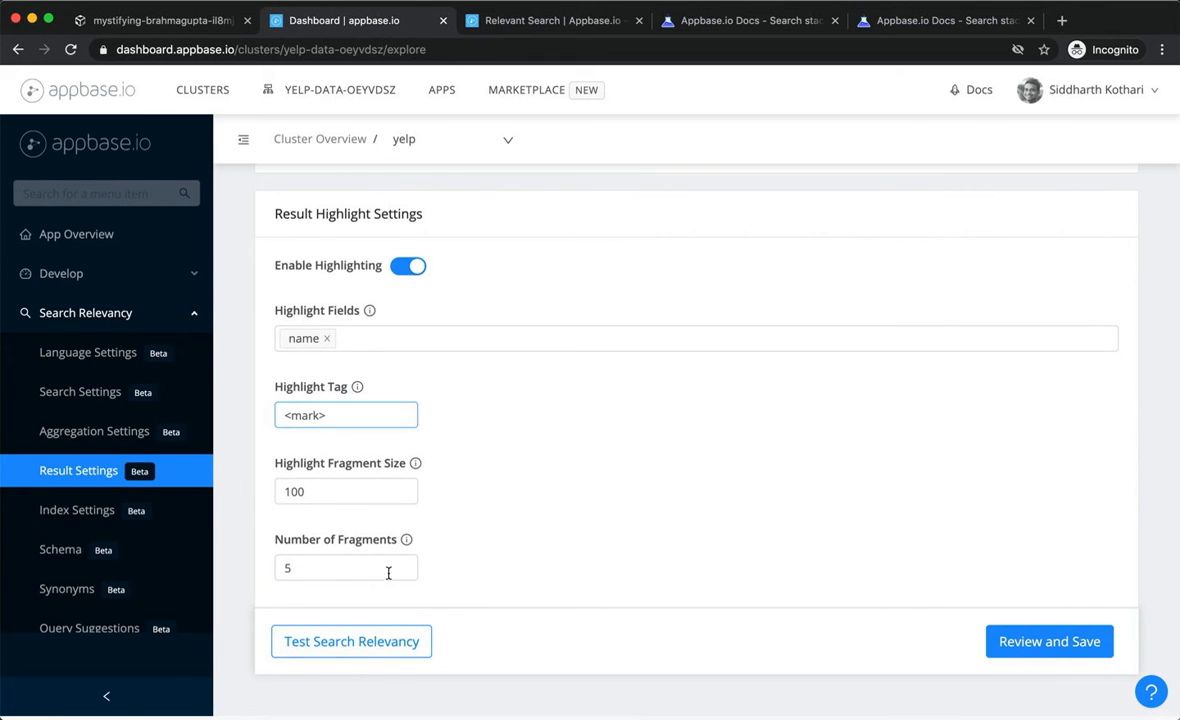
- Test search relevancy with the unsaved highlight settings by searching for "coffee", and close the preview
left_click(383, 642)
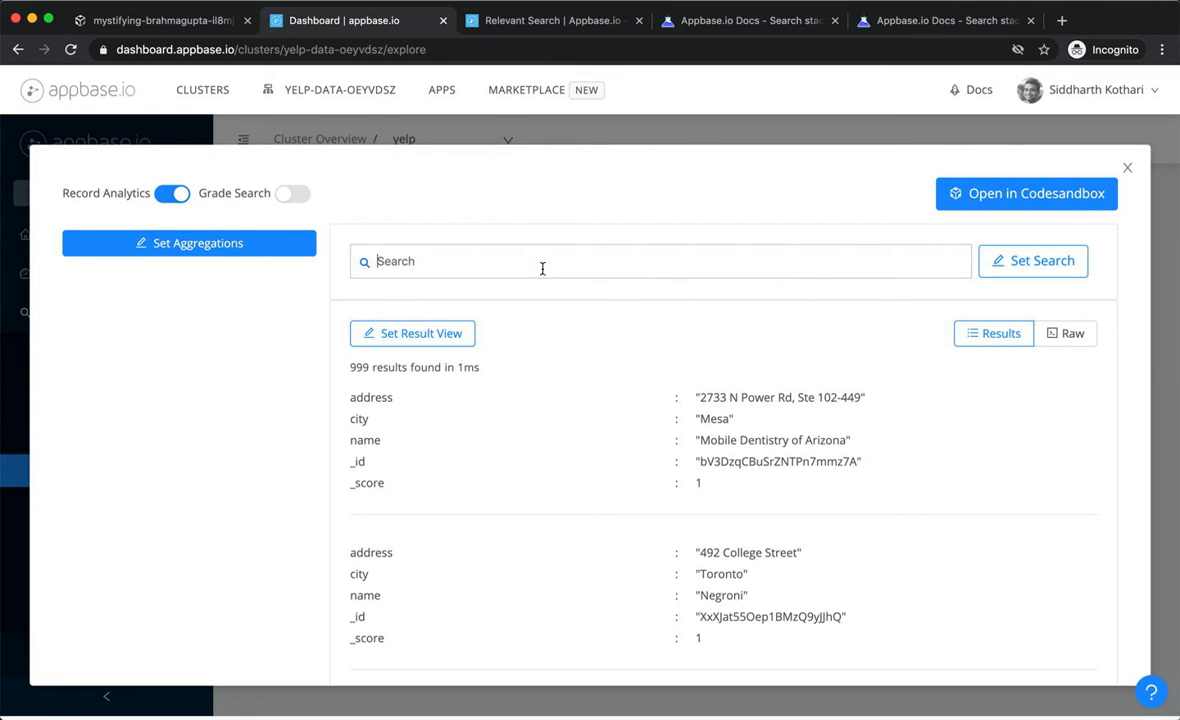
type("coffee")
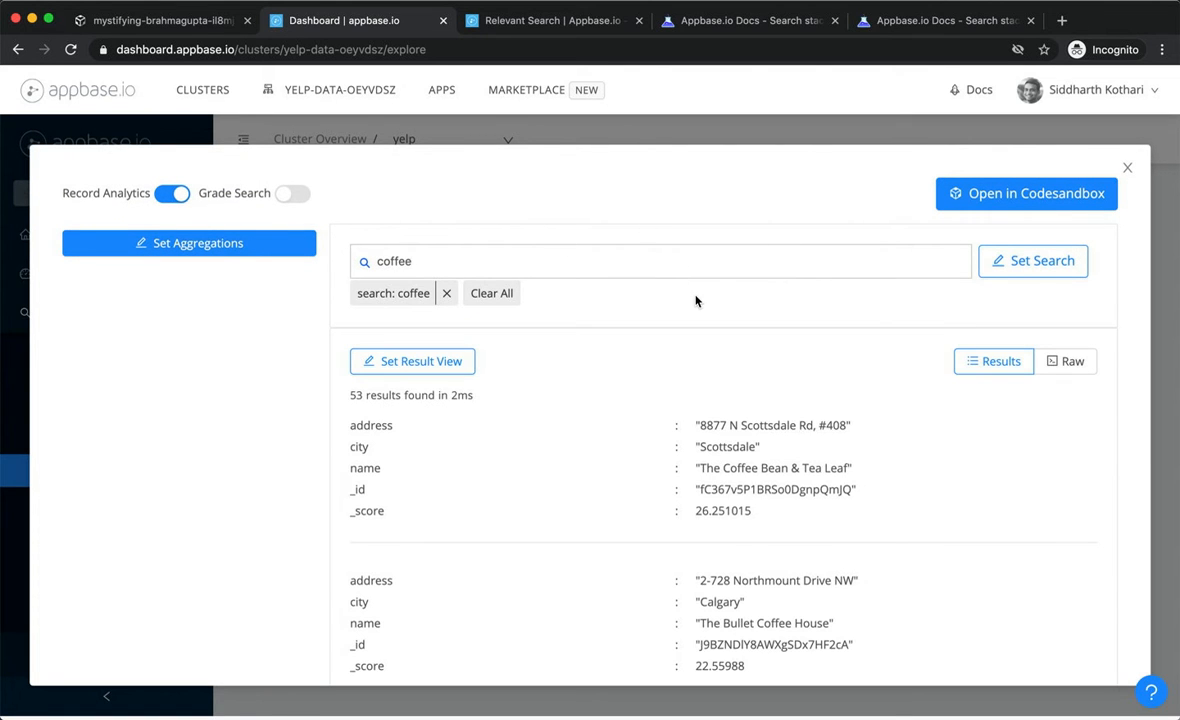
left_click(1127, 167)
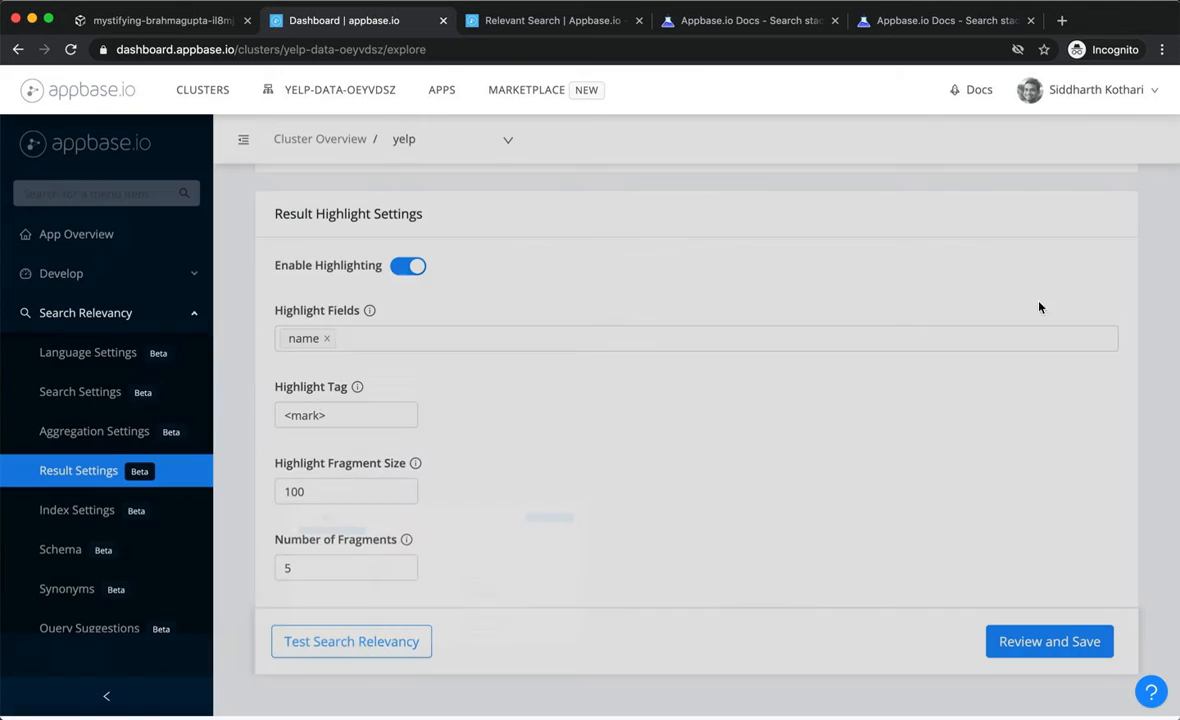
- Review the changed result settings and save them for the yelp index
left_click(1035, 639)
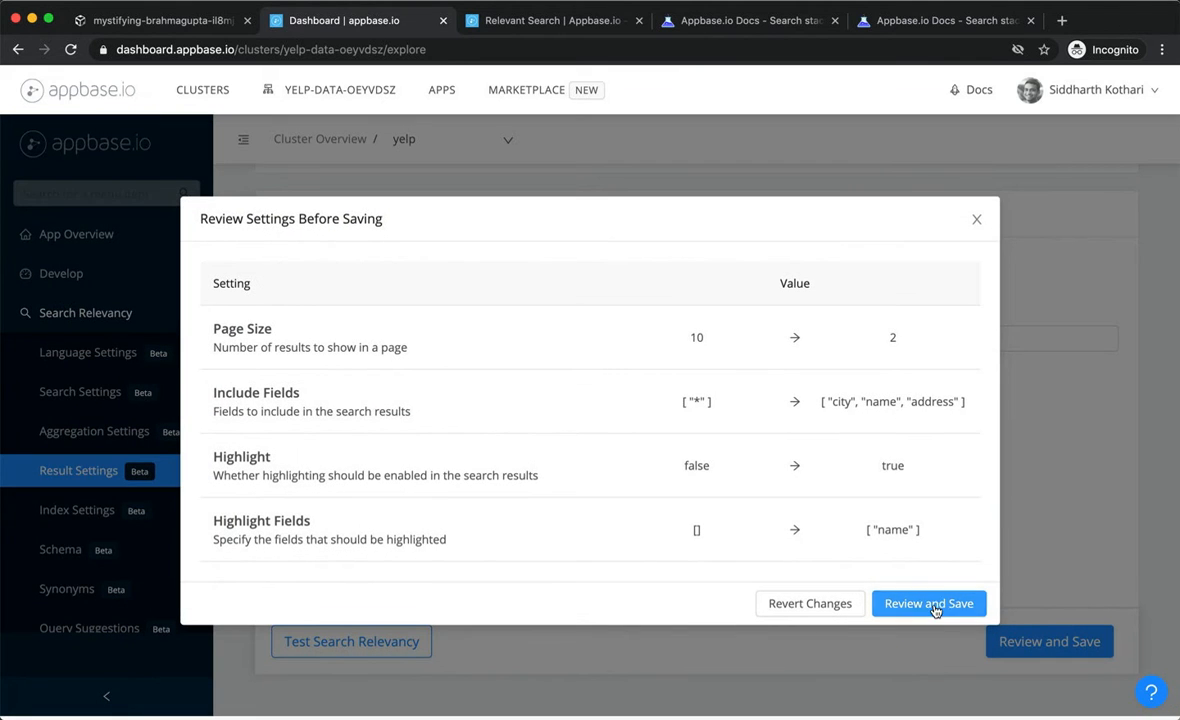
left_click(929, 604)
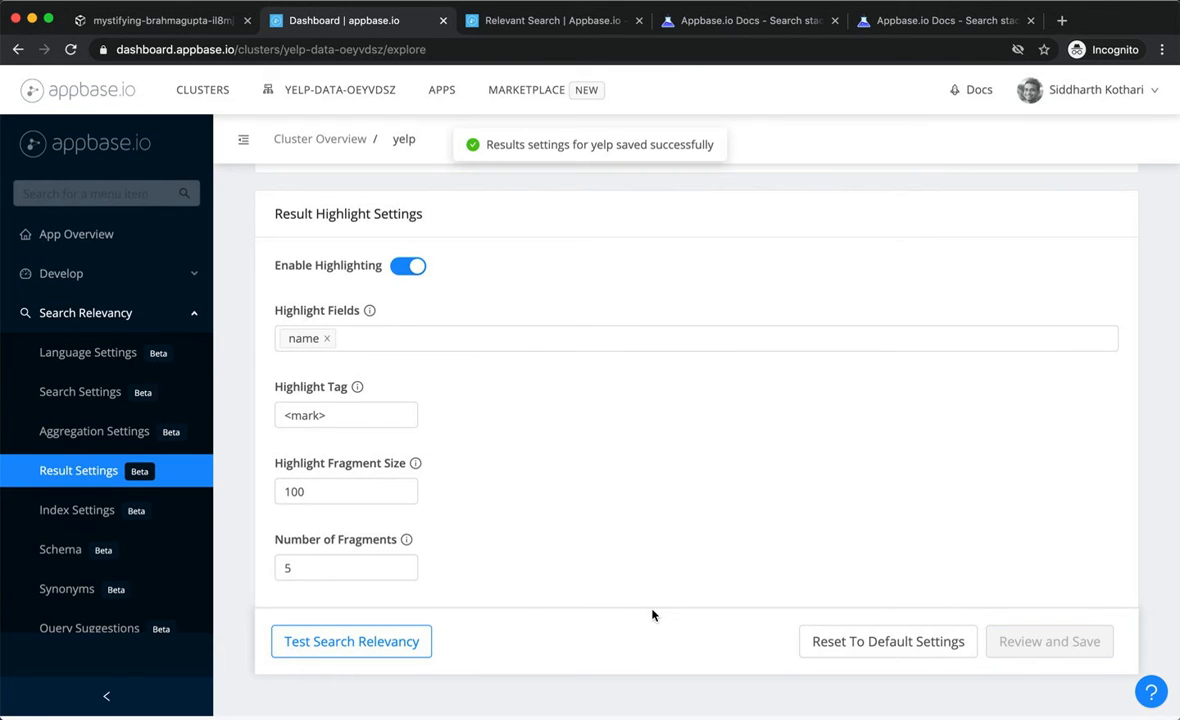
- Test the saved result settings by searching for "coffee", check the highlighting in the name field, and close the preview
left_click(382, 643)
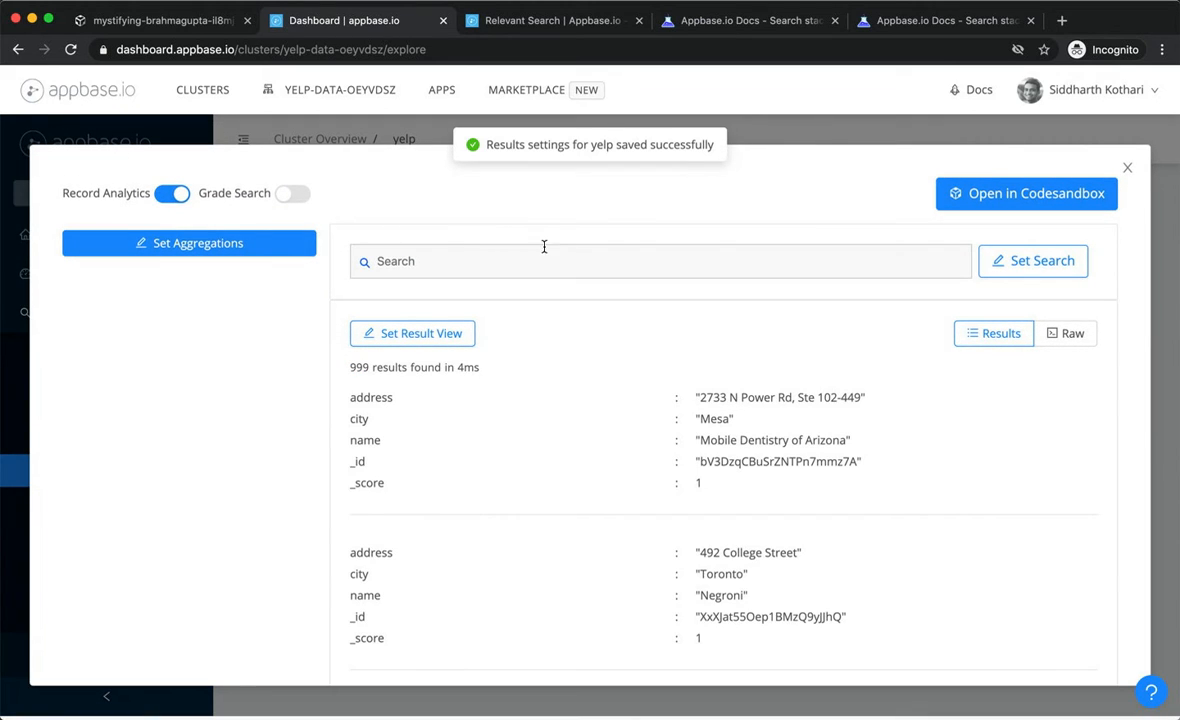
left_click(545, 252)
type("coffee")
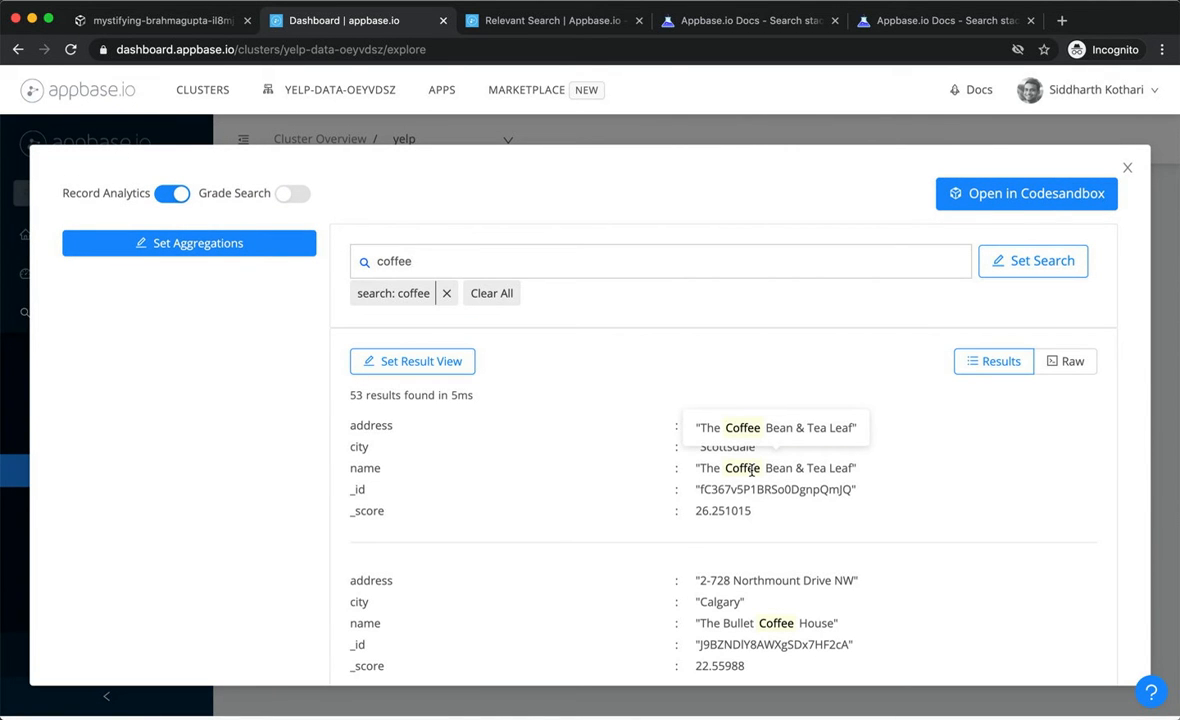
scroll(758, 513, "down", 3)
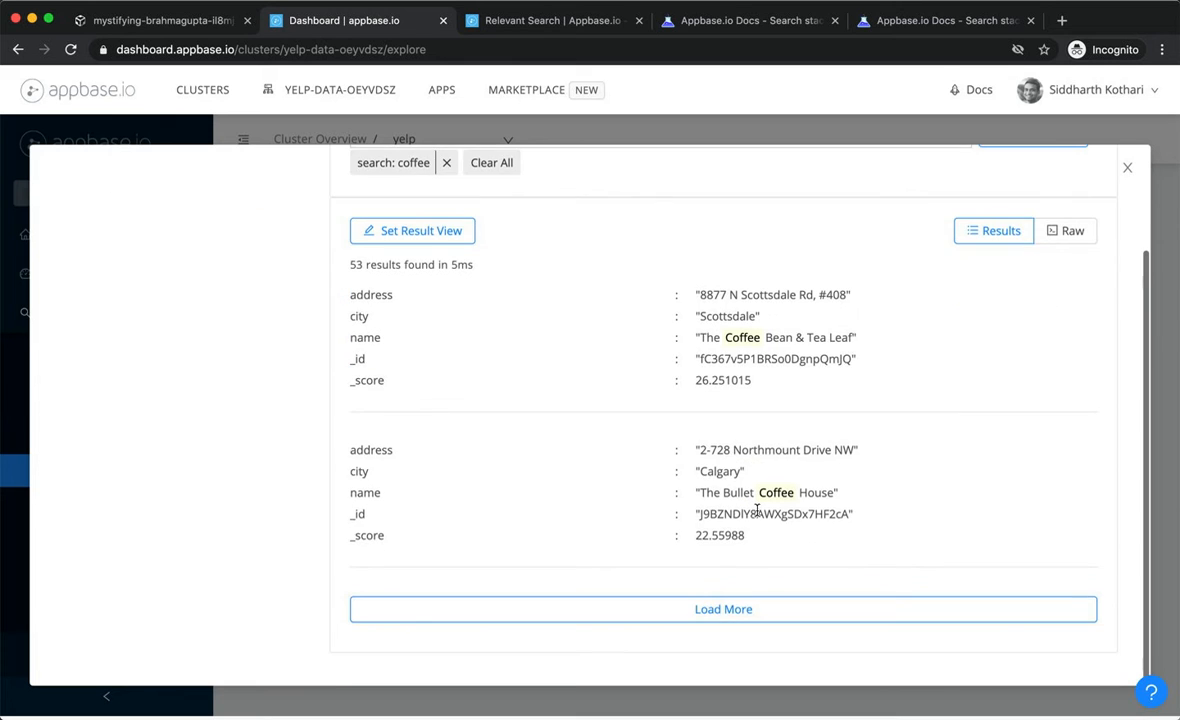
scroll(825, 440, "up", 3)
left_click(1129, 171)
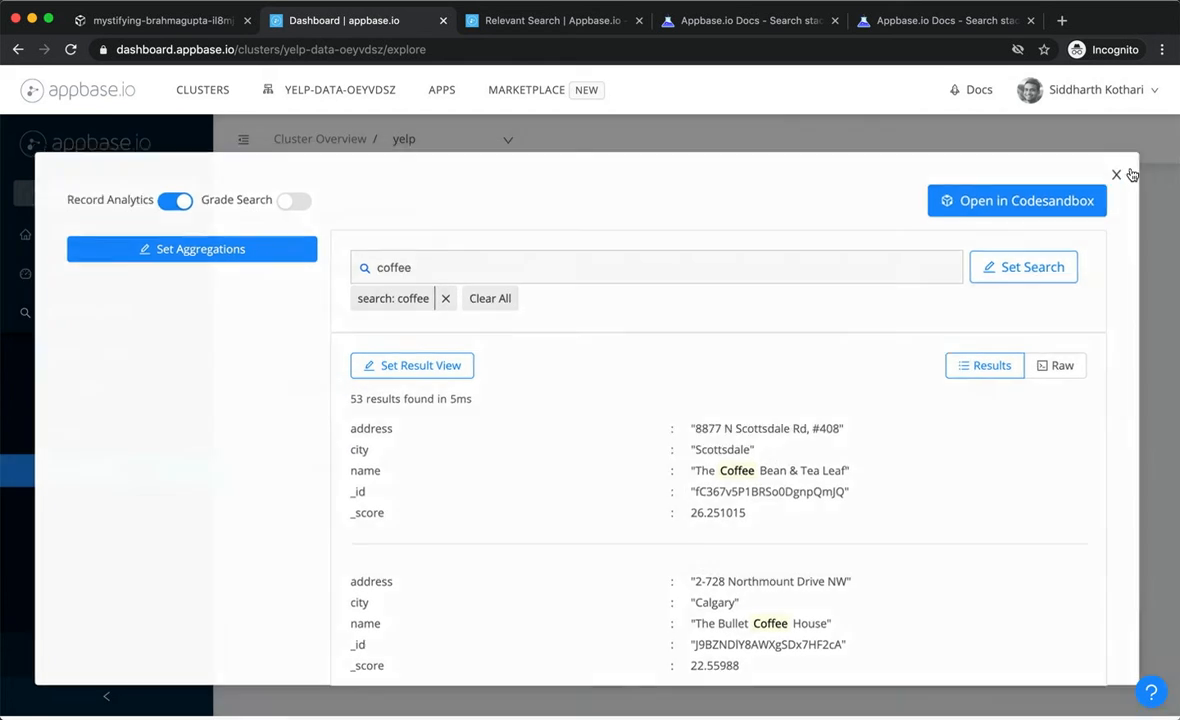
scroll(924, 349, "up", 2)
scroll(924, 352, "up", 5)
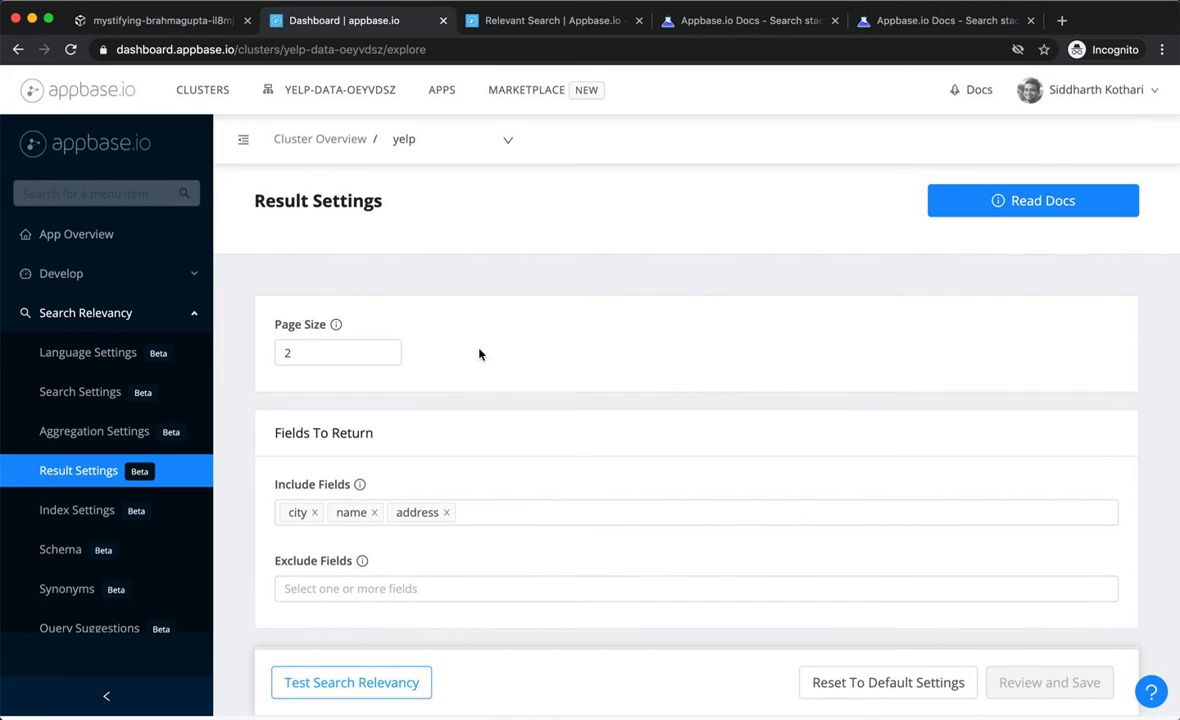
left_click(396, 349)
- Switch to the CodeSandbox project and clear the search term in the Yelp app preview
left_click(187, 20)
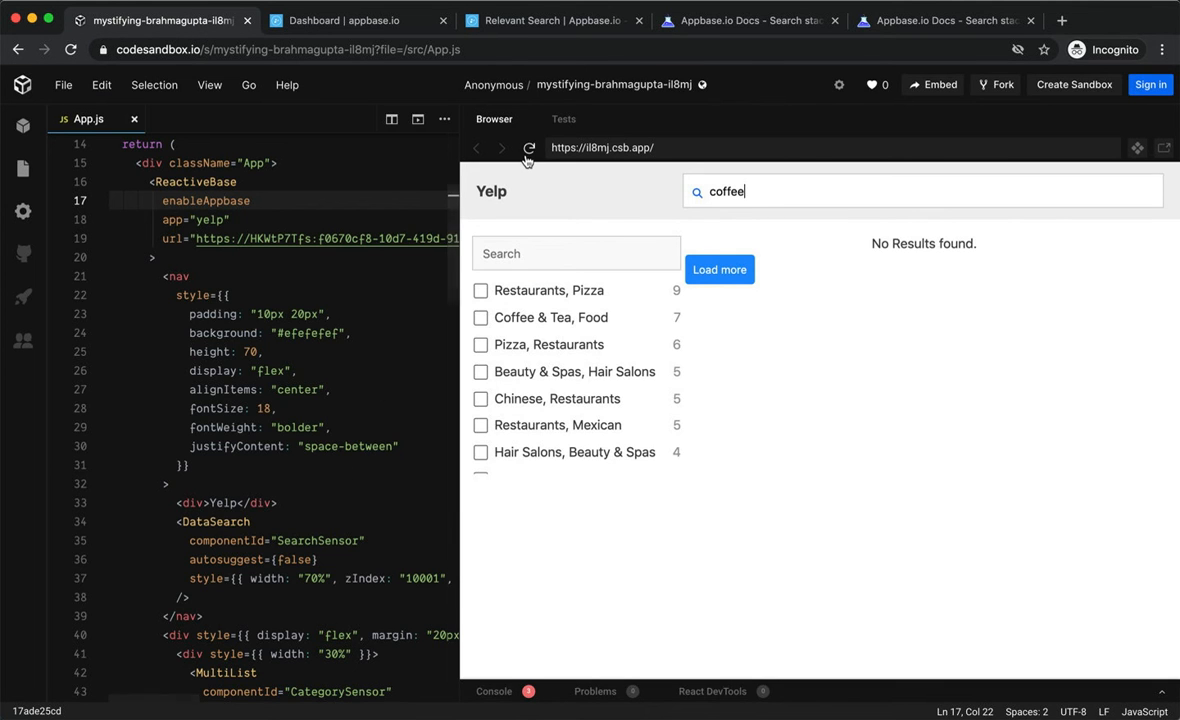
double_click(712, 192)
key("BackSpace")
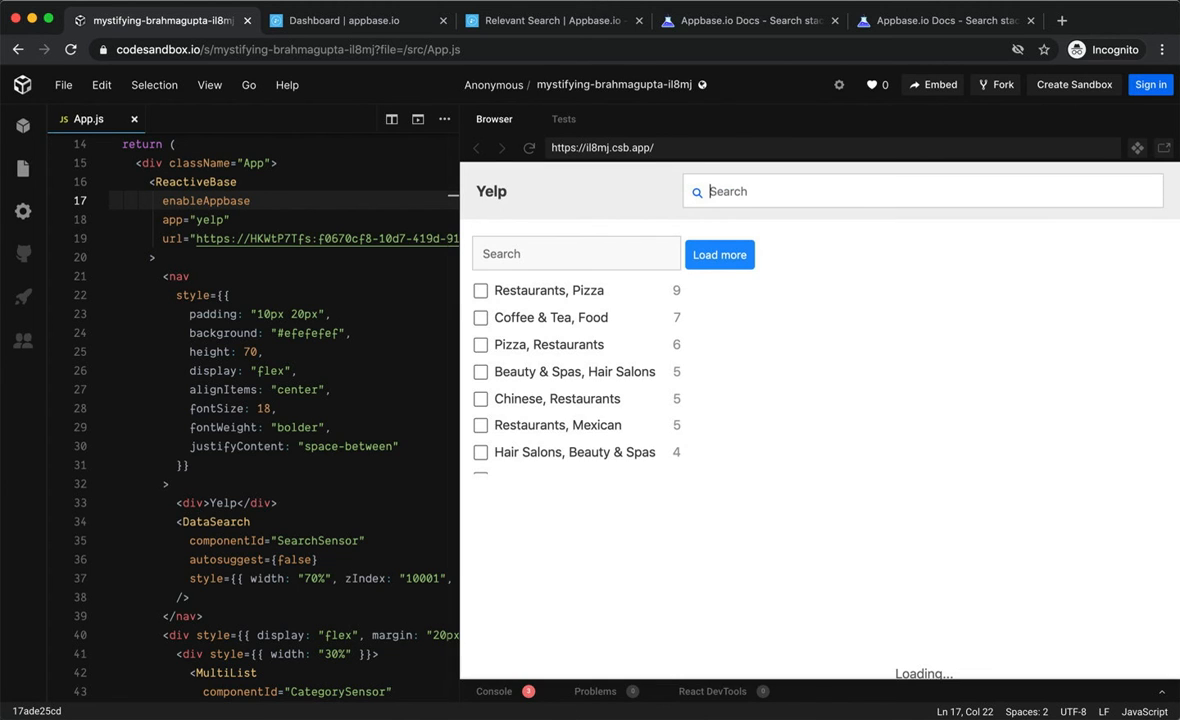
- Reload the Yelp app preview, then add size={5} to the ReactiveList below defaultZoom in App.js and save the file
left_click(529, 148)
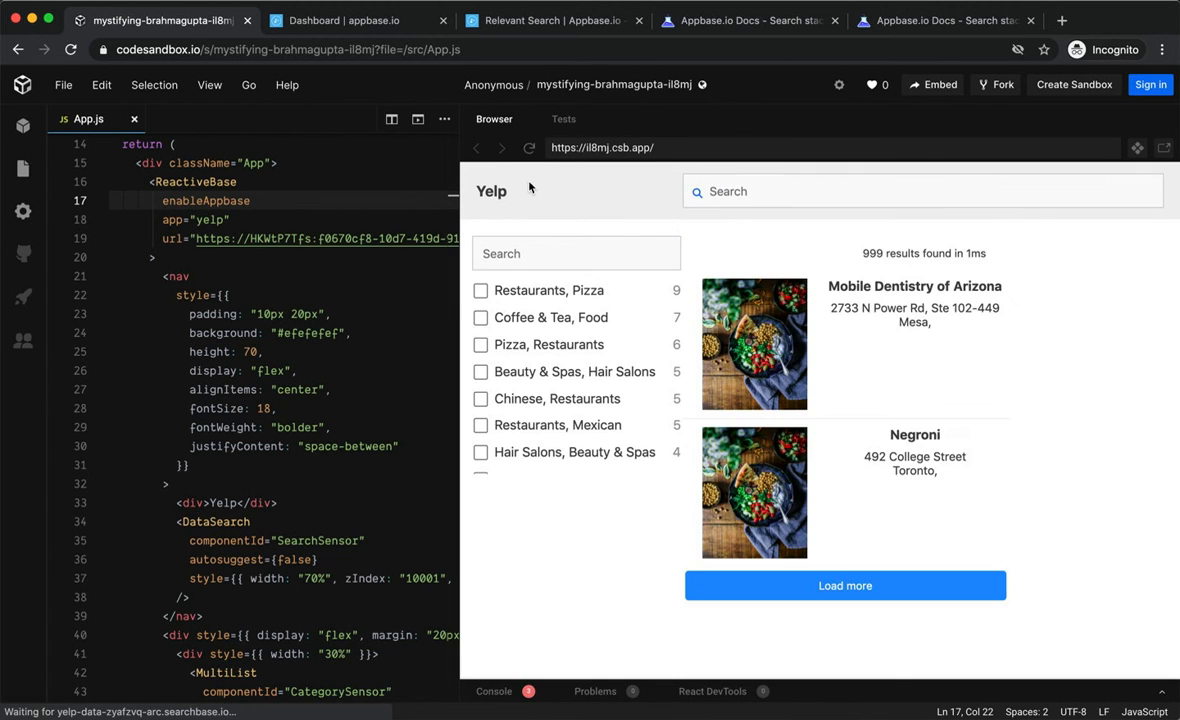
scroll(336, 345, "down", 10)
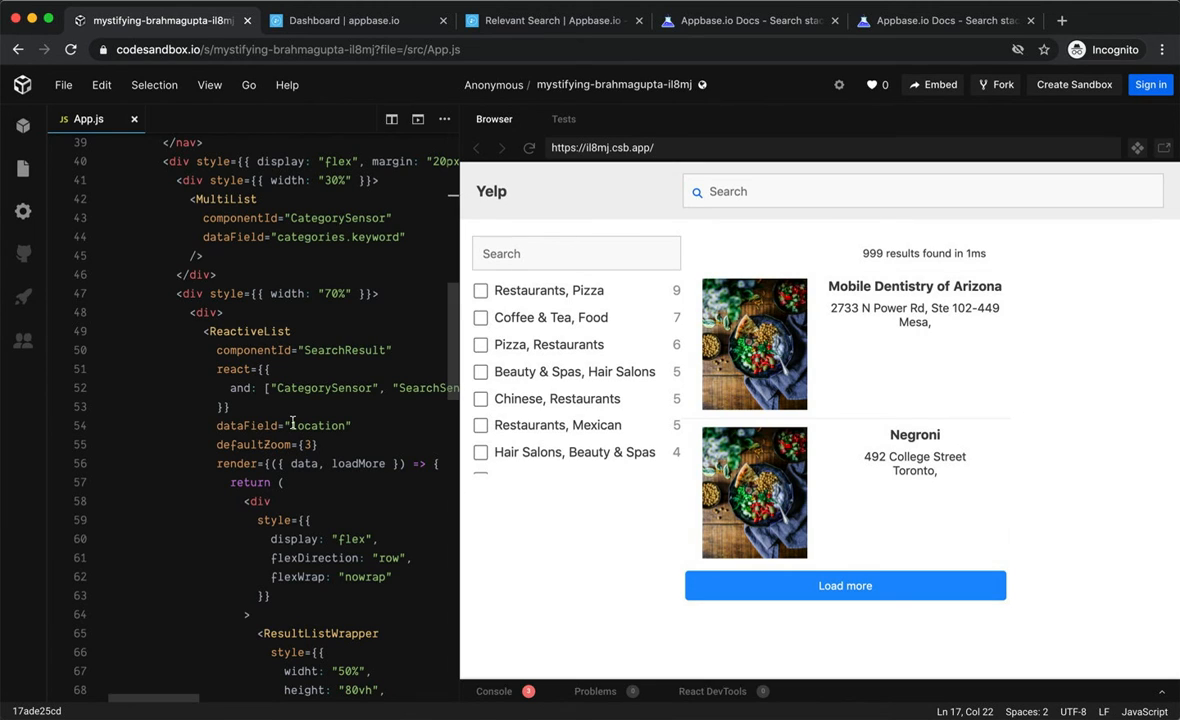
left_click(348, 442)
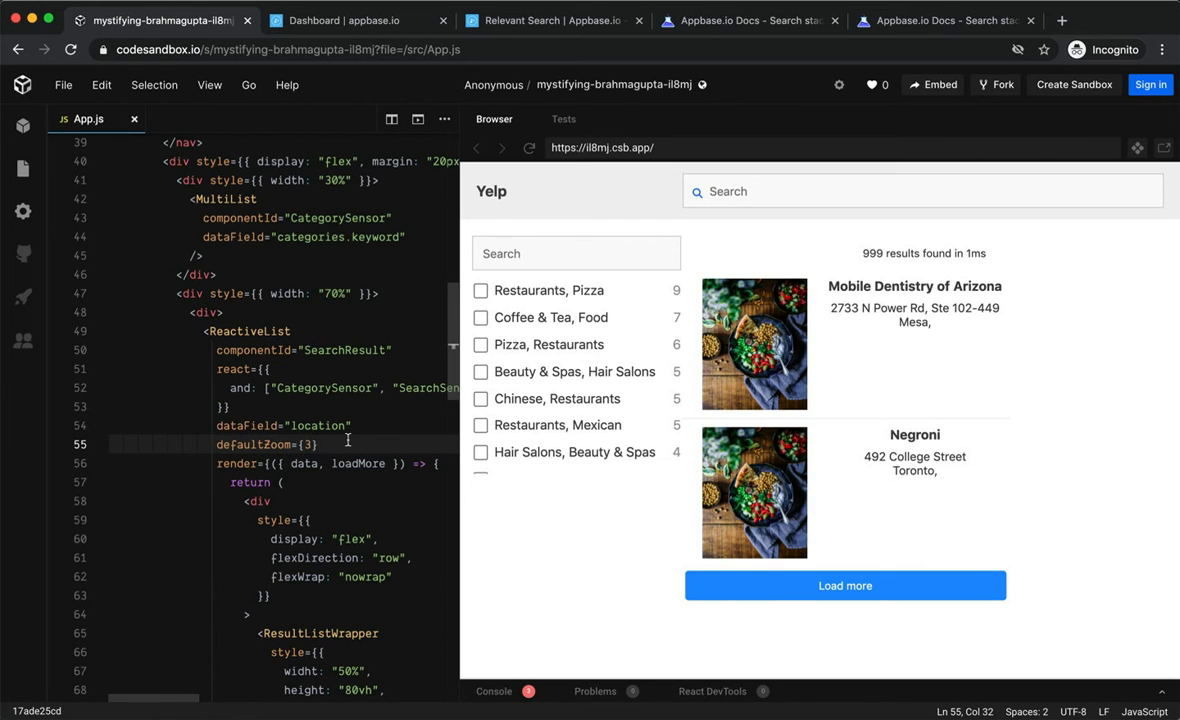
key("Return")
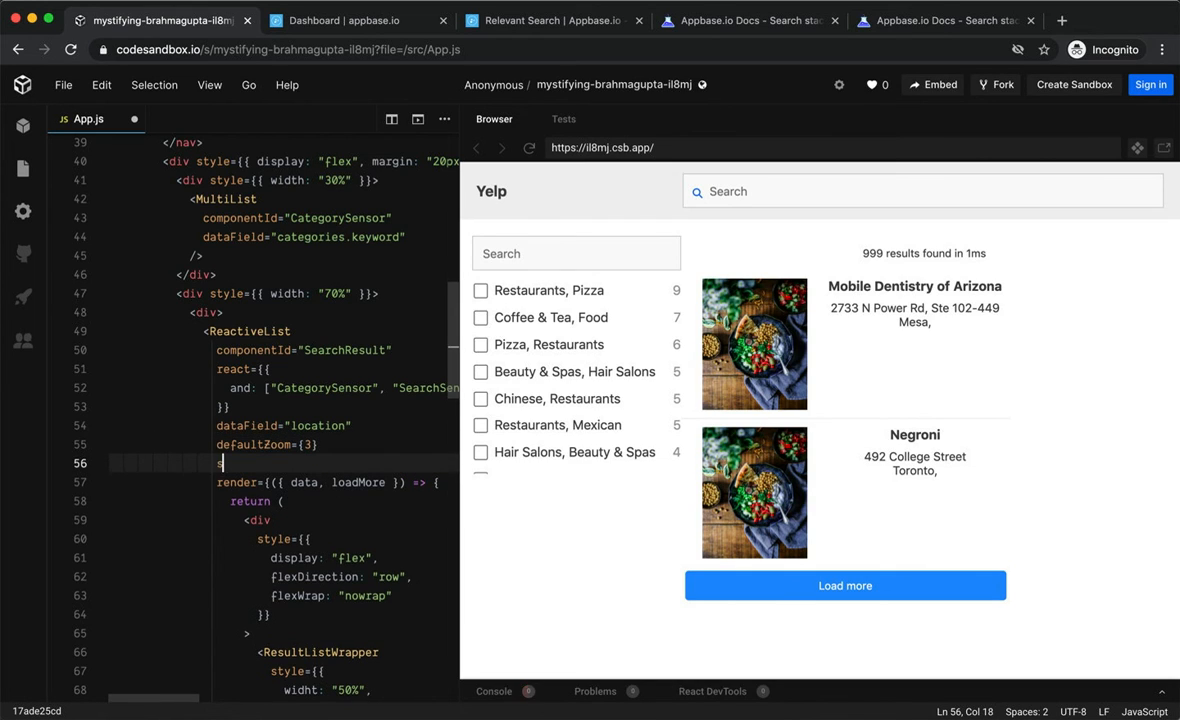
type("size={5}")
key("super+s")
- Reload the Yelp app preview and examine how many results it lists per page with the ReactiveList size in the code
scroll(410, 400, "down", 10)
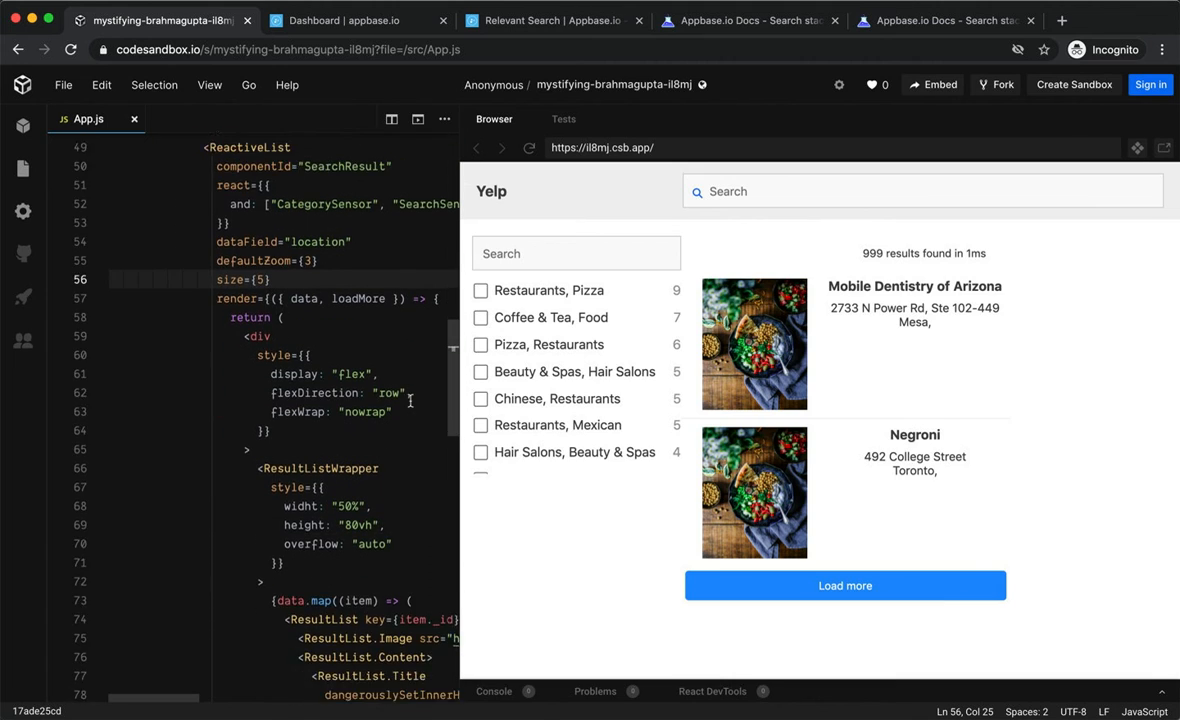
scroll(410, 400, "up", 5)
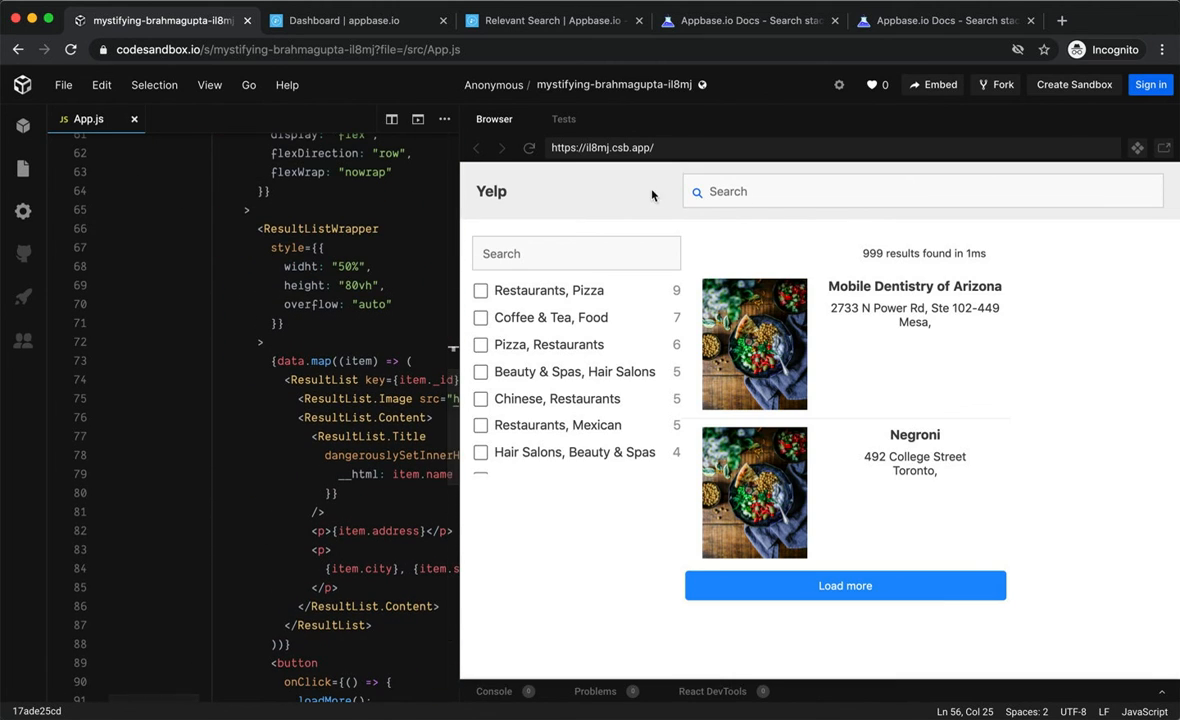
left_click(529, 147)
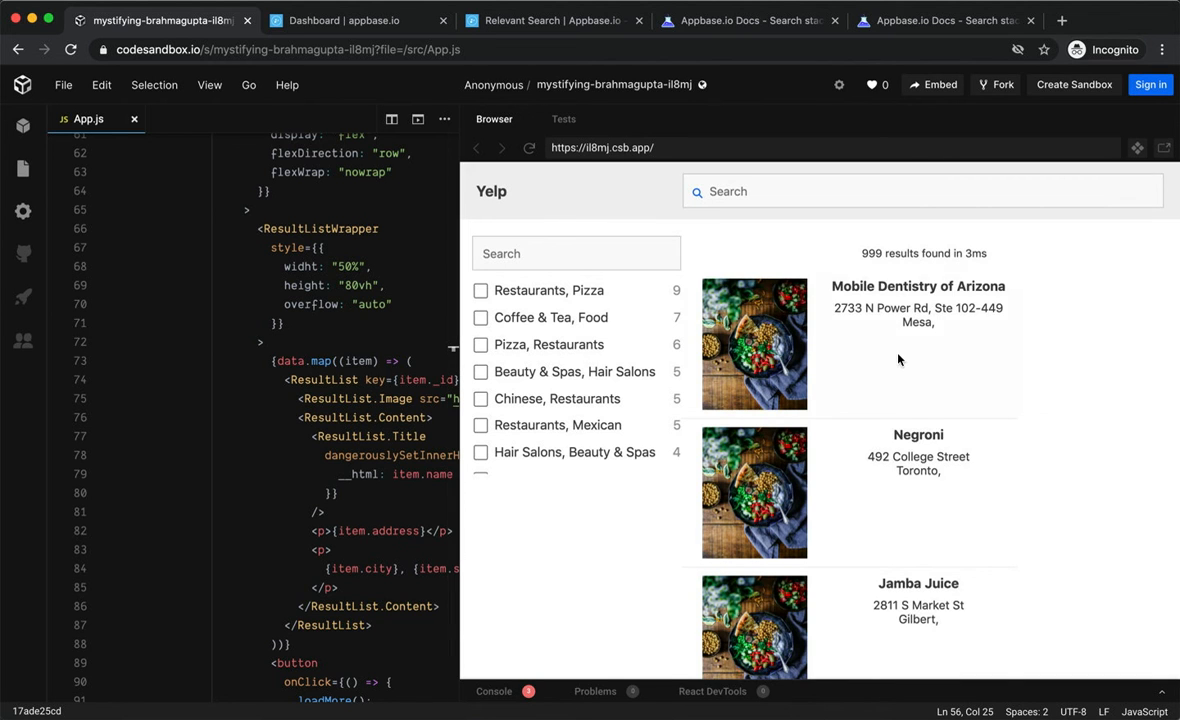
scroll(827, 324, "down", 5)
scroll(900, 362, "up", 3)
scroll(903, 420, "up", 1)
scroll(903, 421, "down", 4)
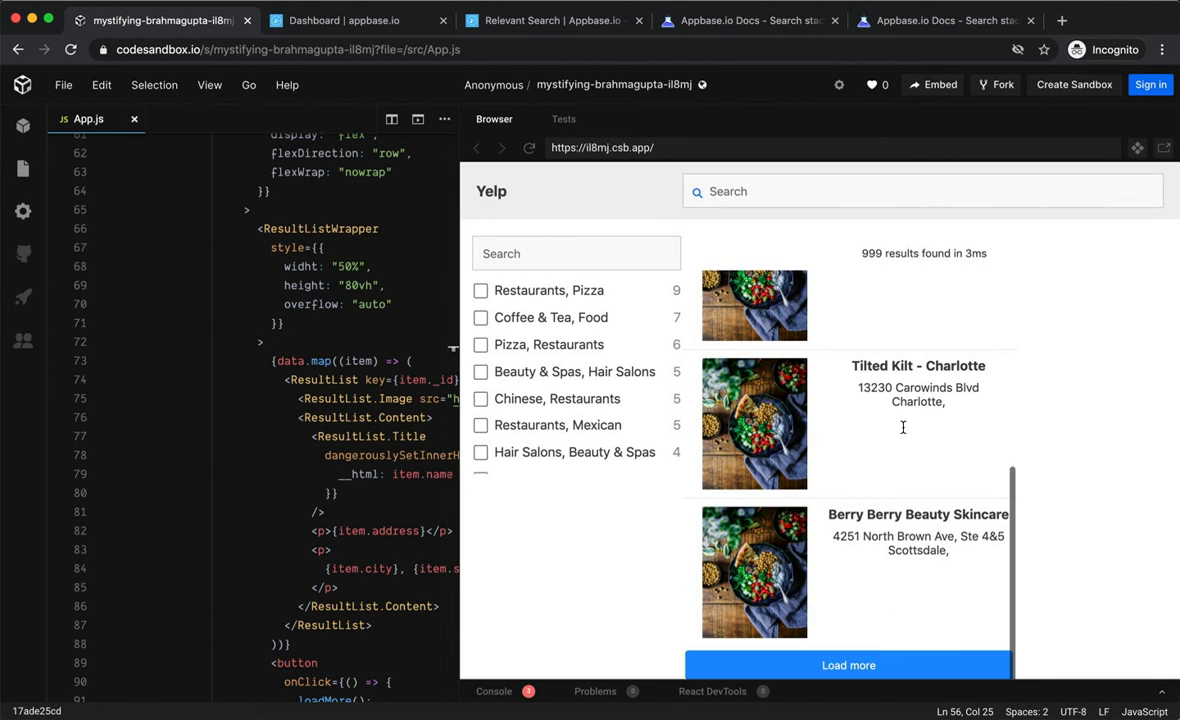
scroll(347, 421, "down", 1)
scroll(347, 421, "down", 2)
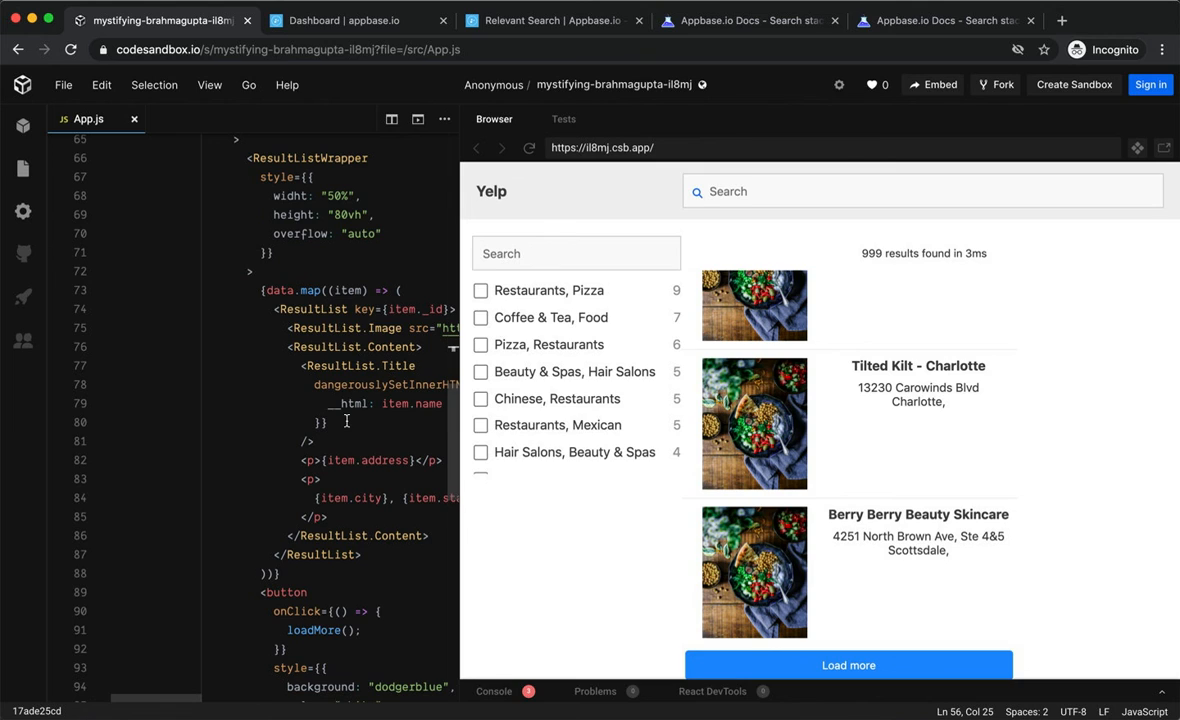
- Compare the result rendering code in App.js with the yelp index's Result Settings in the appbase.io dashboard, ending at the page size value
left_click(340, 20)
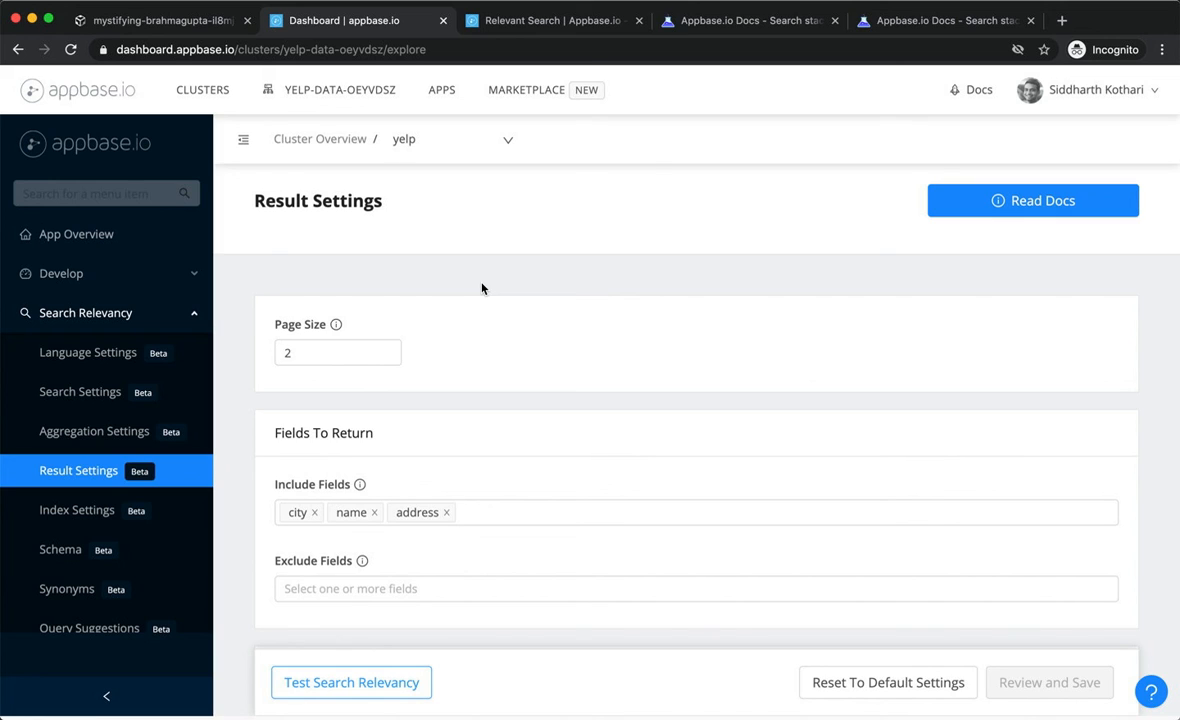
left_click(207, 21)
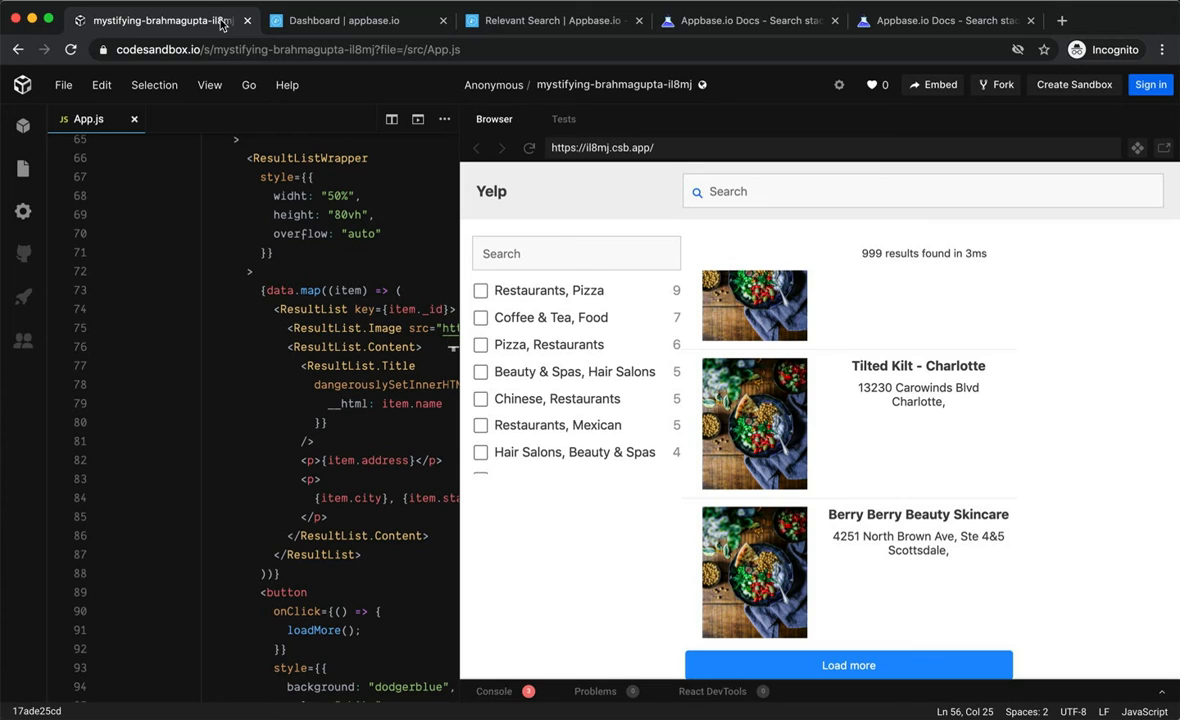
mouse_move(351, 385)
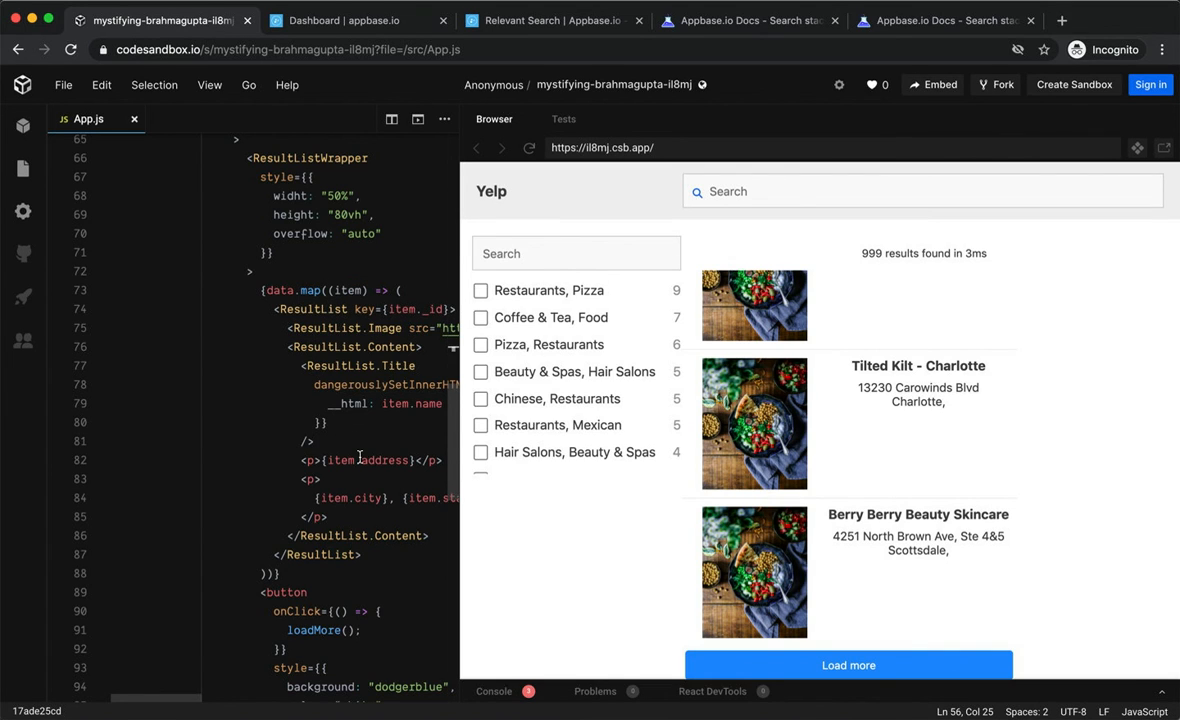
left_click(370, 20)
left_click(373, 345)
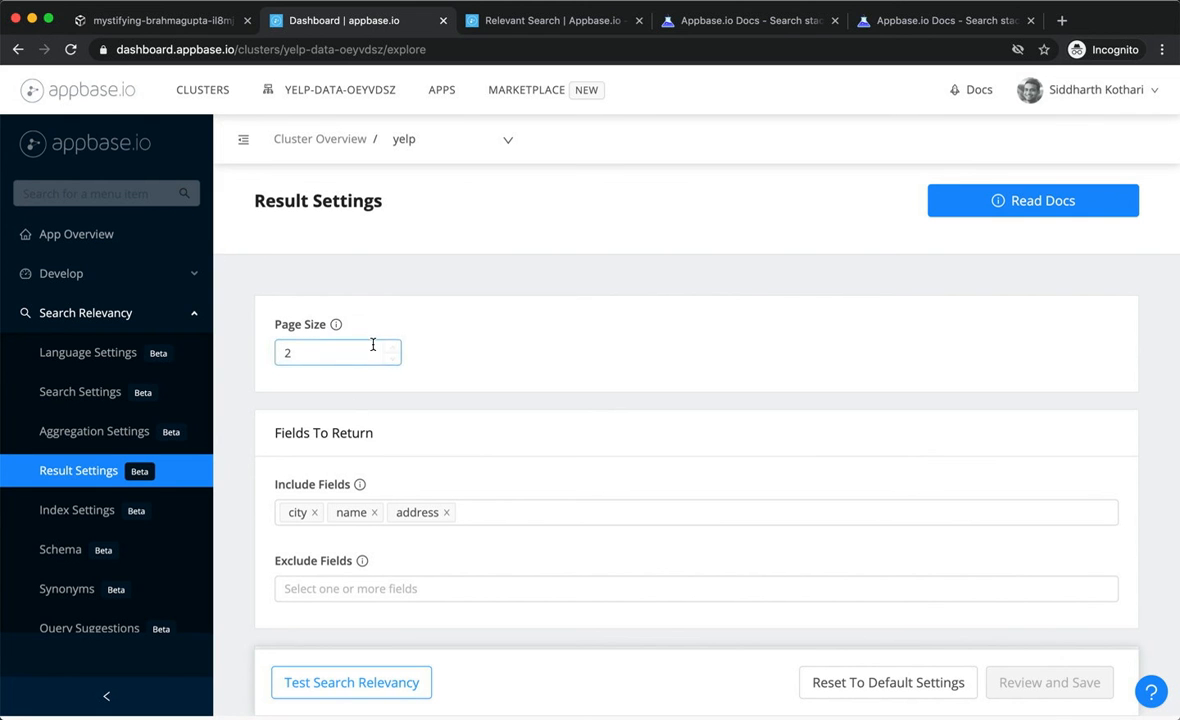